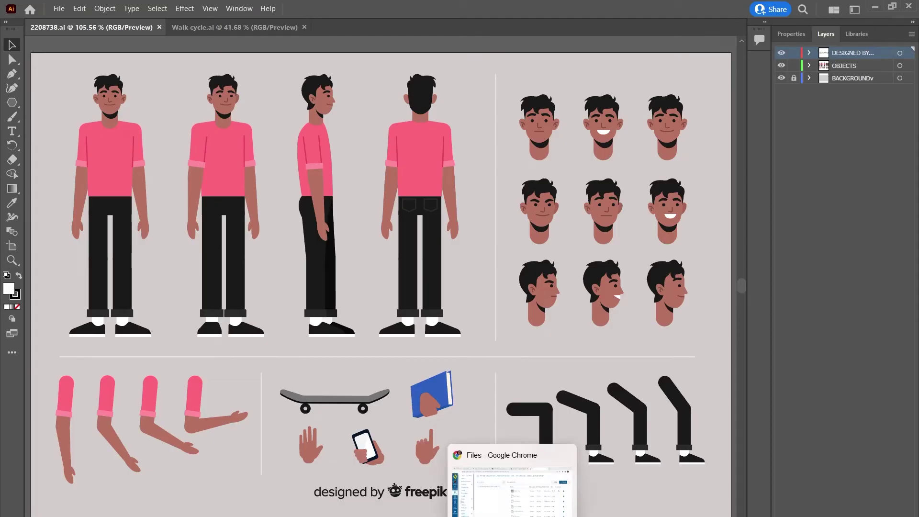
# - Switch over to the files page in Chrome
pyautogui.click(513, 488)
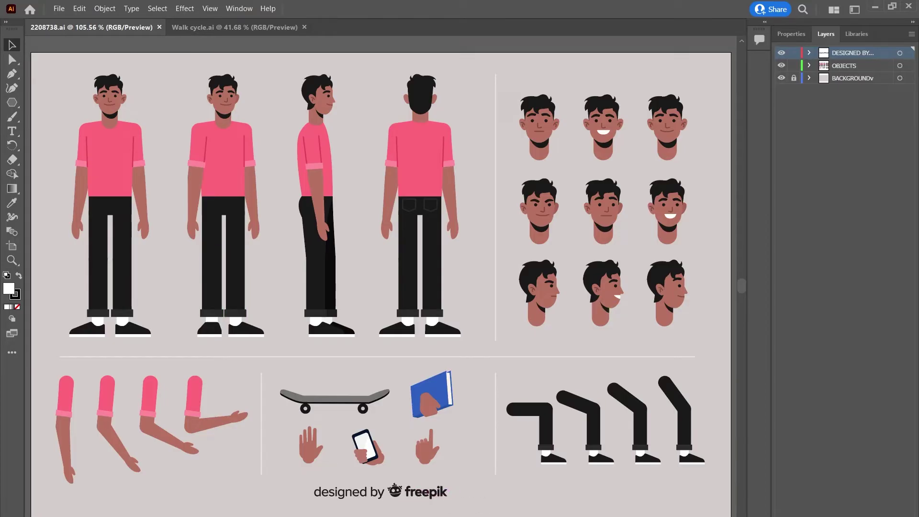
pyautogui.click(513, 484)
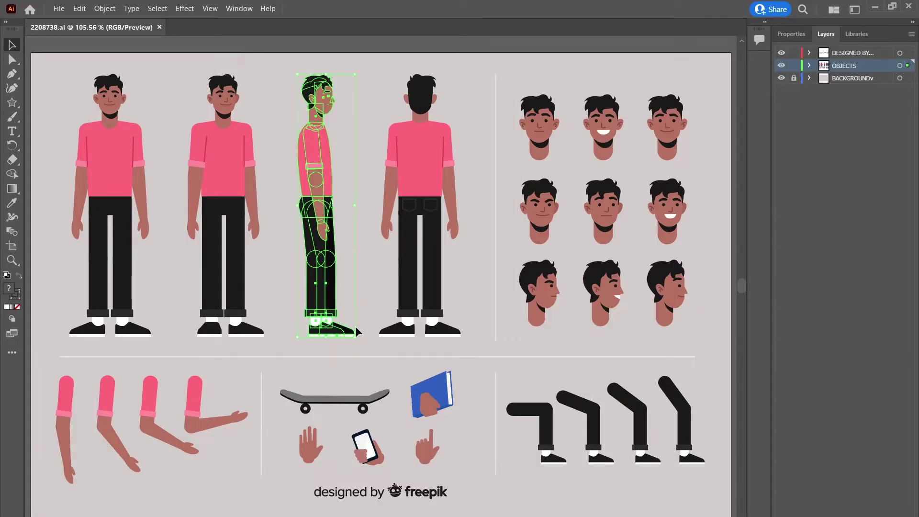
# - Create a new 1920 × 1080 document from the HDV/HDTV 1080 preset
pyautogui.click(159, 27)
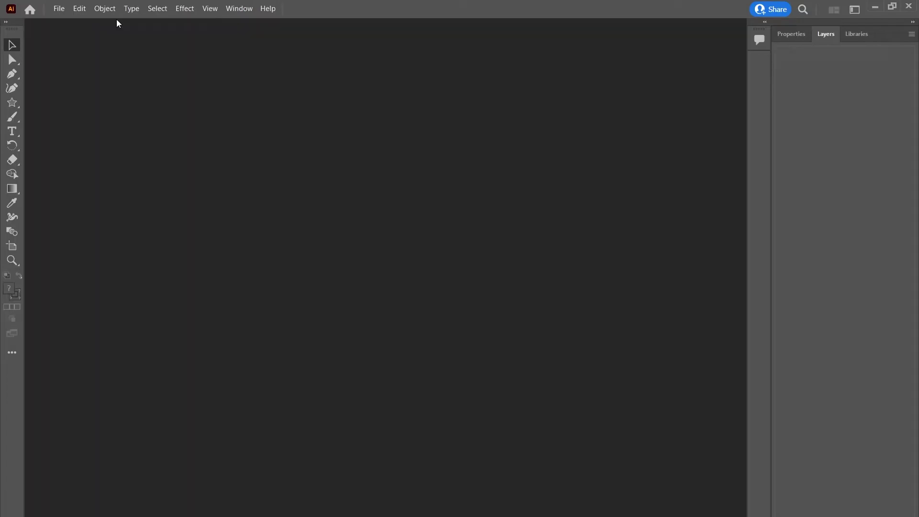
pyautogui.click(59, 8)
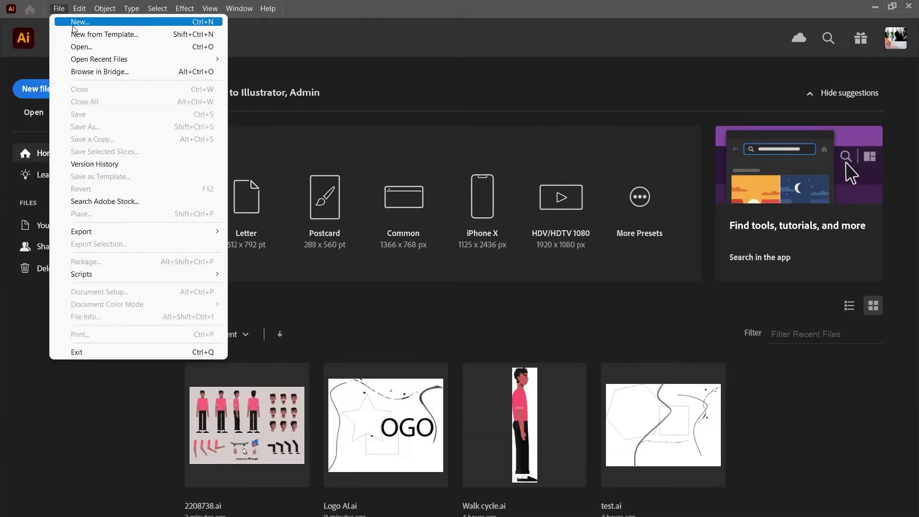
pyautogui.click(76, 23)
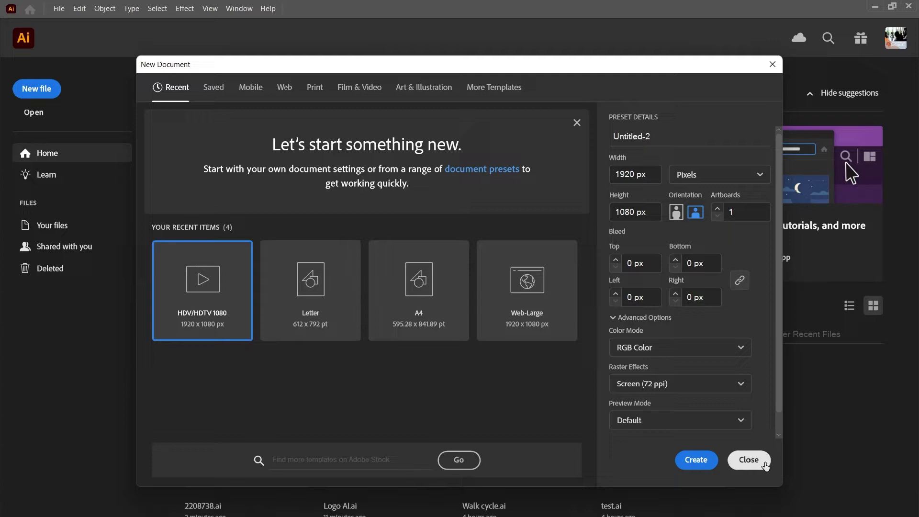
pyautogui.click(761, 466)
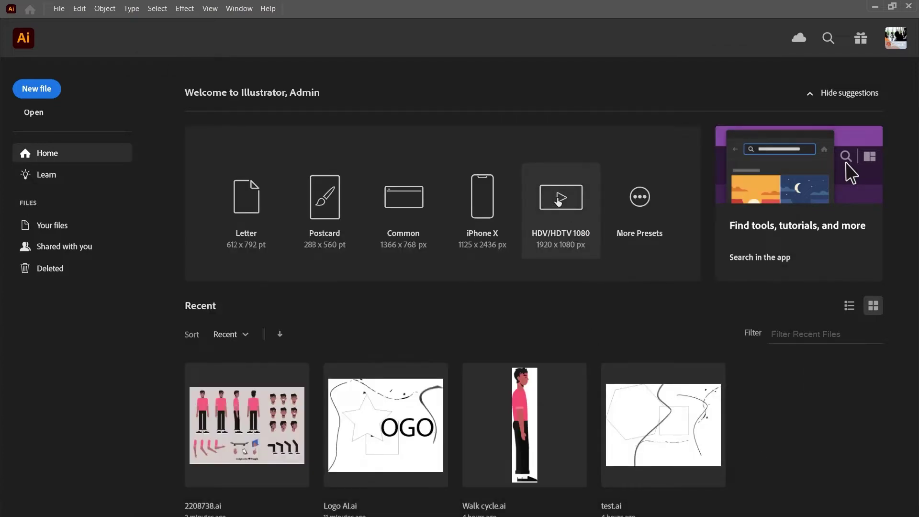
pyautogui.click(559, 200)
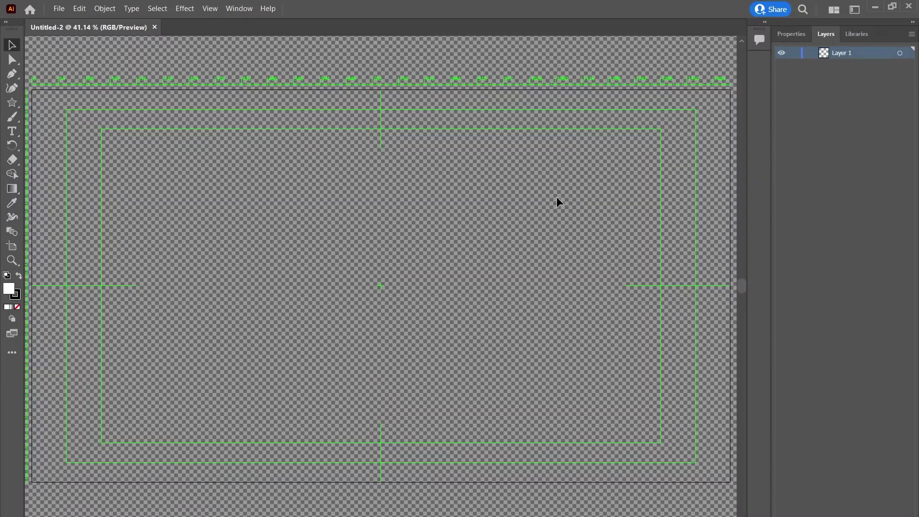
# - Paste the side-view character and enlarge it to about 969 px tall
pyautogui.hotkey('ctrl', 'v')
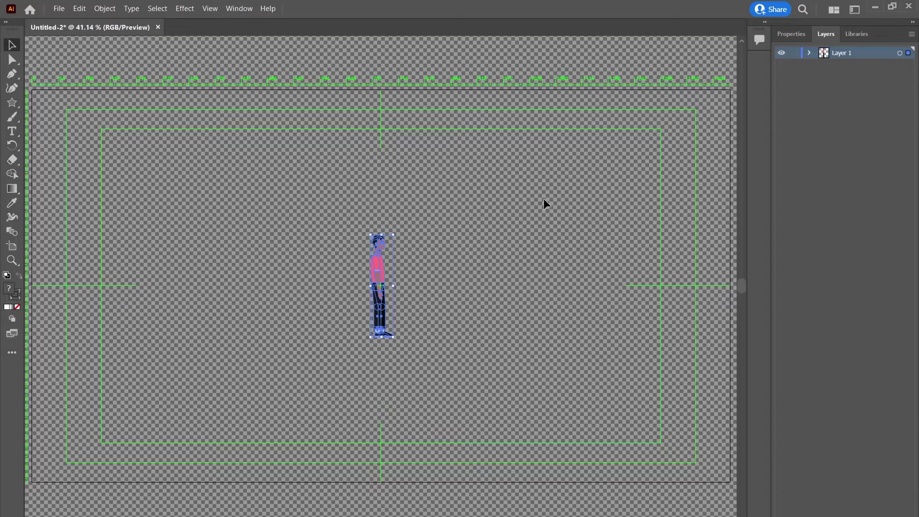
pyautogui.moveTo(393, 235); pyautogui.dragTo(526, 110)
pyautogui.click(422, 170)
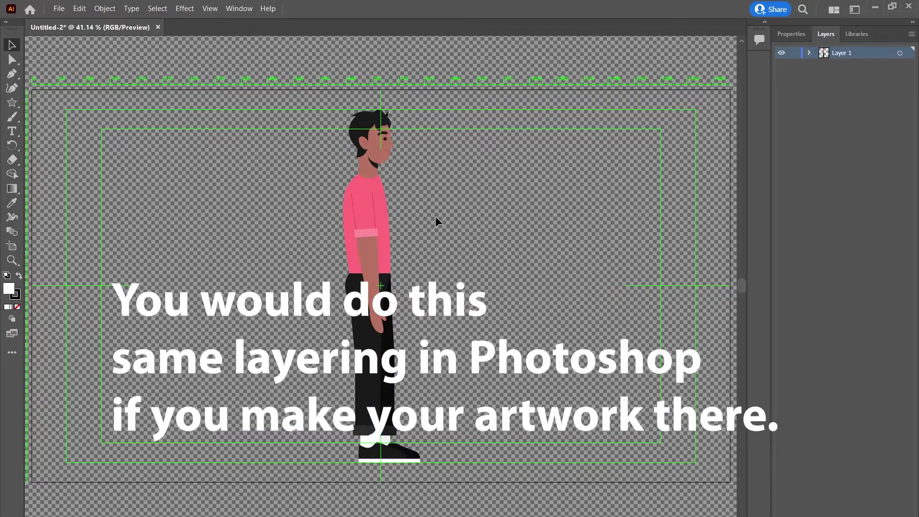
pyautogui.click(364, 223)
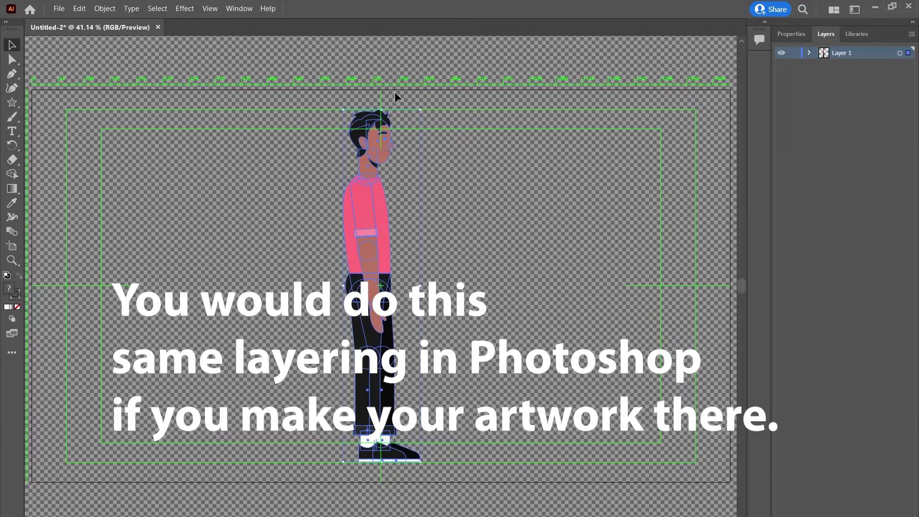
# - Ungroup the character and its front arm, then select the front arm
pyautogui.rightClick(382, 225)
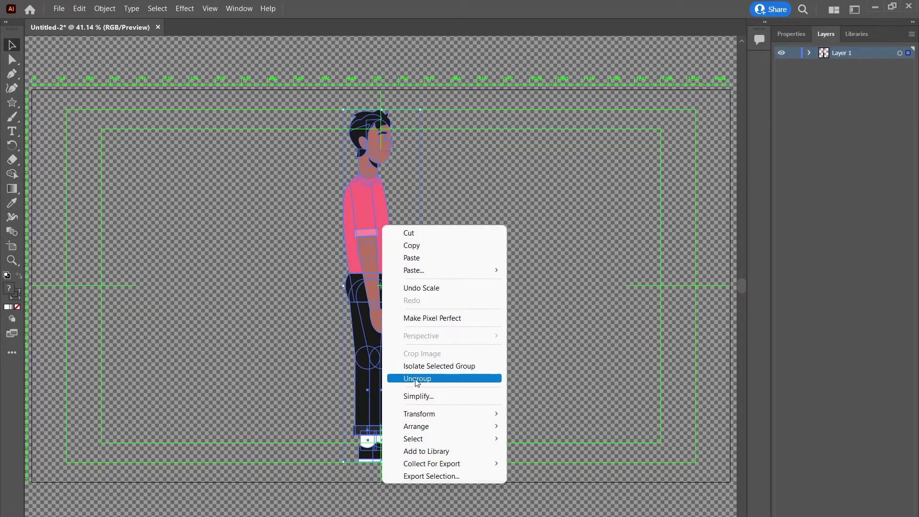
pyautogui.click(417, 379)
pyautogui.click(452, 265)
pyautogui.click(368, 213)
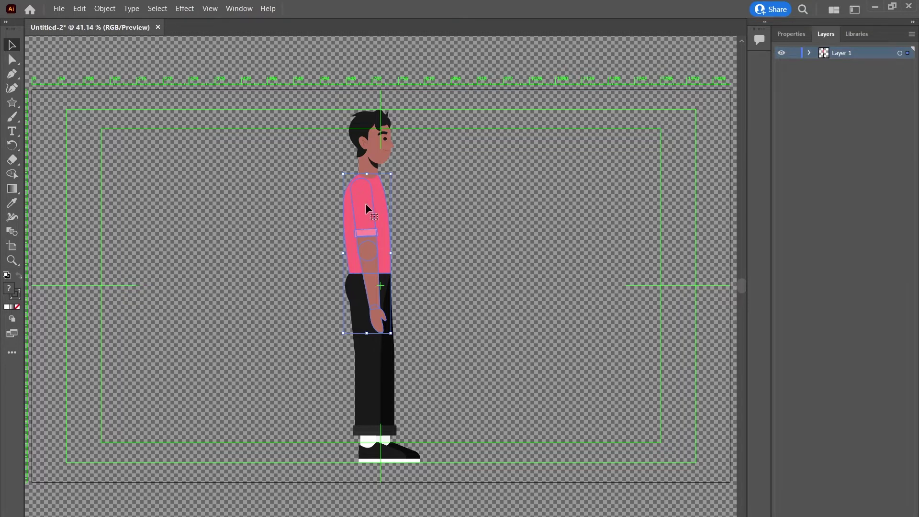
pyautogui.rightClick(366, 203)
pyautogui.click(405, 360)
pyautogui.click(450, 231)
pyautogui.click(363, 210)
# - Move the front arm onto a new Layer 2 and toggle its visibility to check it
pyautogui.hotkey('ctrl', 'l')
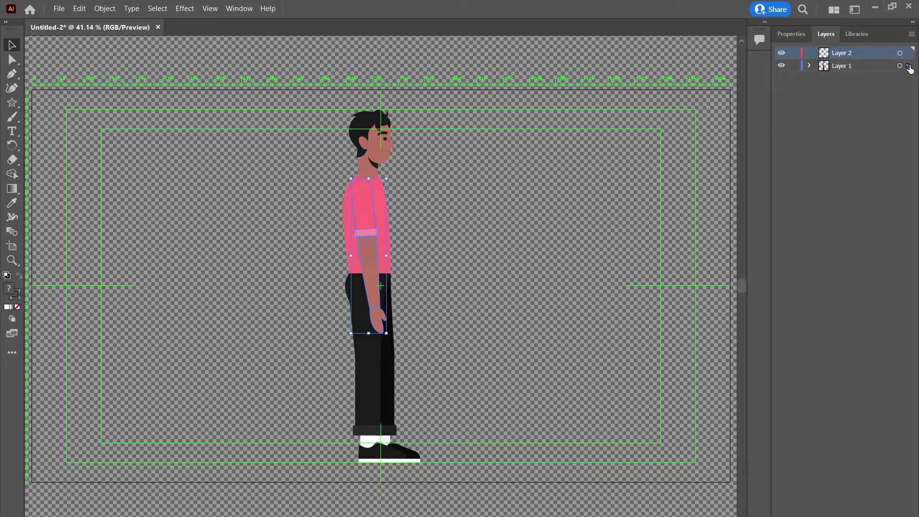
pyautogui.moveTo(909, 67); pyautogui.dragTo(909, 53)
pyautogui.click(782, 53)
pyautogui.click(782, 54)
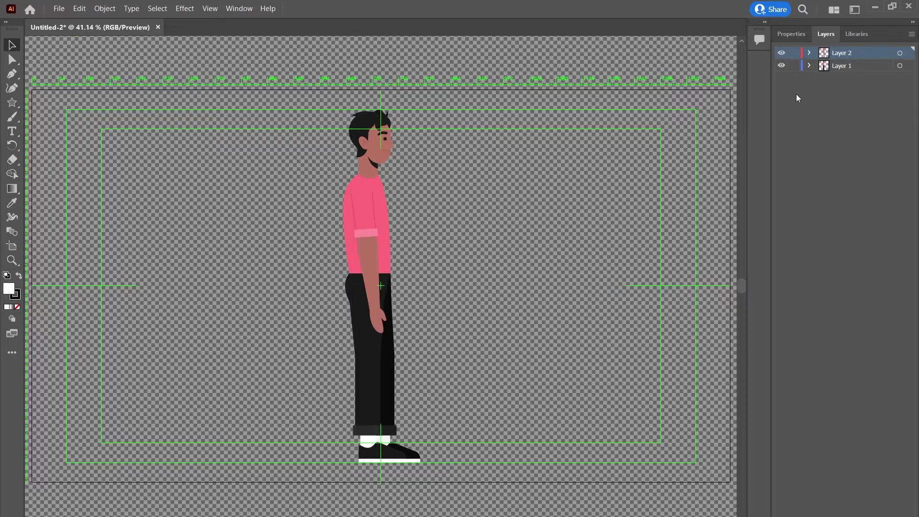
pyautogui.click(783, 54)
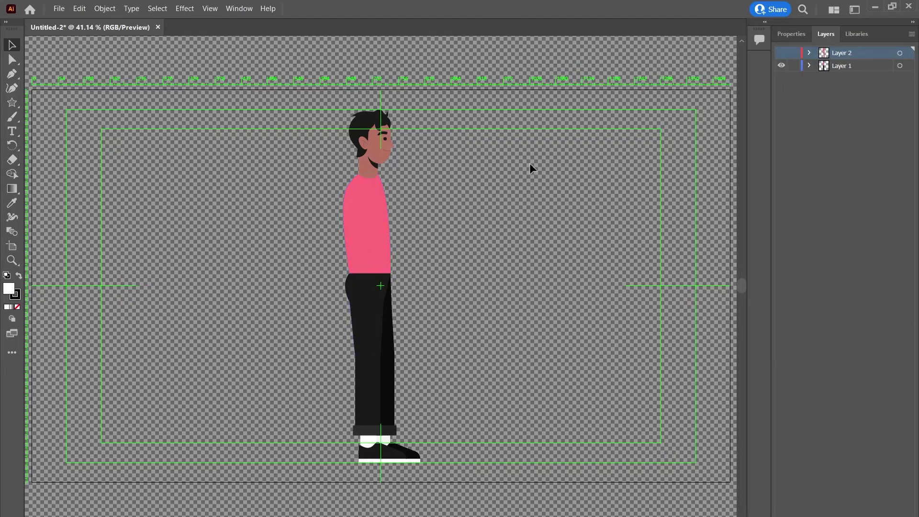
pyautogui.click(782, 53)
# - Hide Layer 1, ungroup the arm and move the upper arm to a layer named 'front arm shoulder'
pyautogui.click(782, 65)
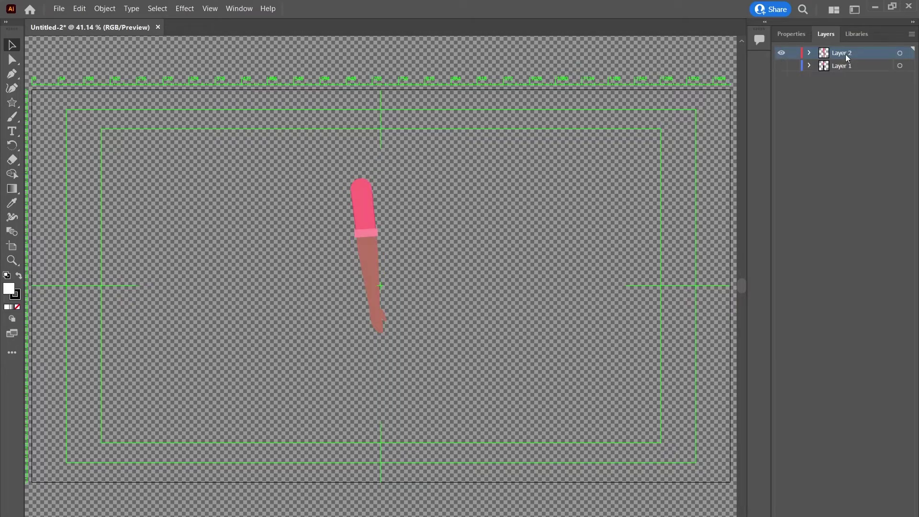
pyautogui.click(362, 211)
pyautogui.rightClick(363, 206)
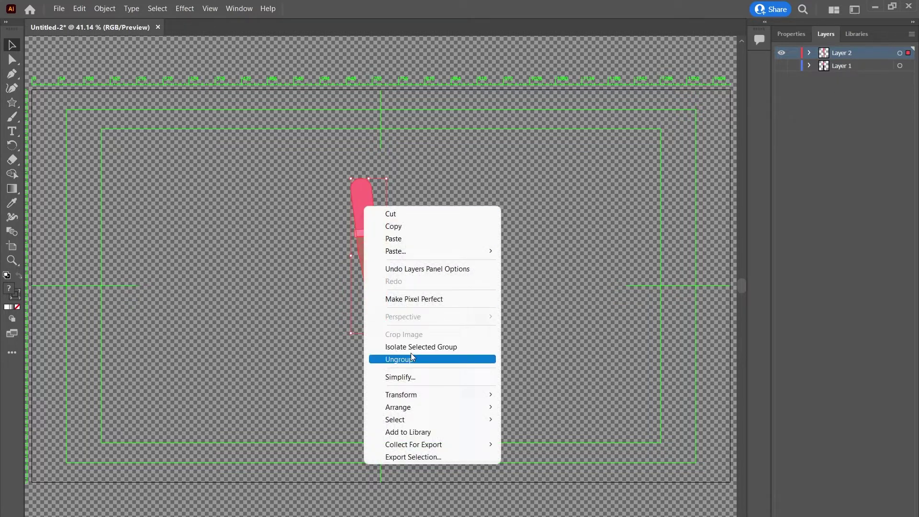
pyautogui.click(383, 357)
pyautogui.click(466, 234)
pyautogui.click(368, 198)
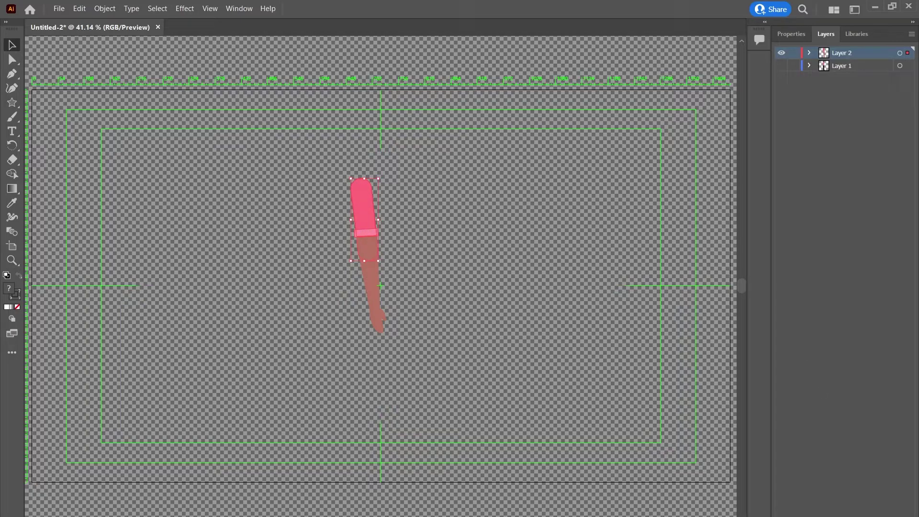
pyautogui.hotkey('ctrl', 'l')
pyautogui.moveTo(908, 66); pyautogui.dragTo(908, 53)
pyautogui.doubleClick(841, 53)
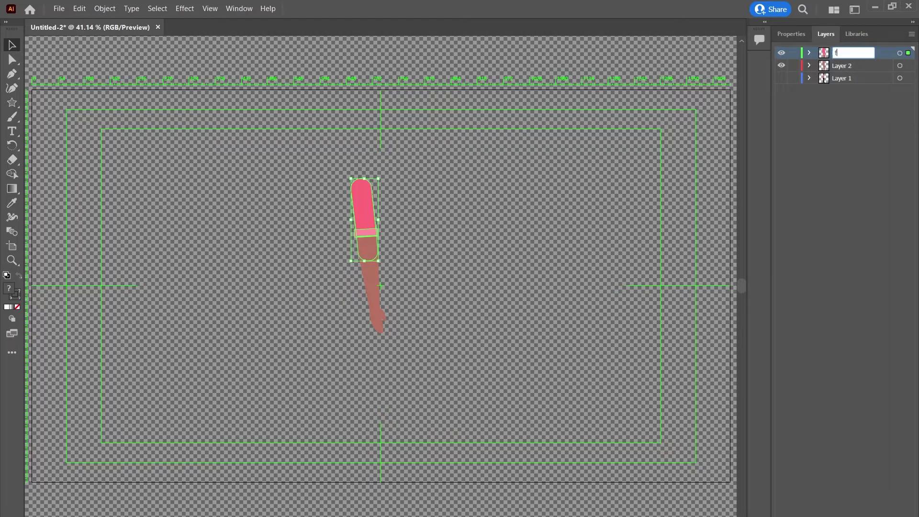
pyautogui.write('front ar')
pyautogui.write('m shoulder')
pyautogui.press('Return')
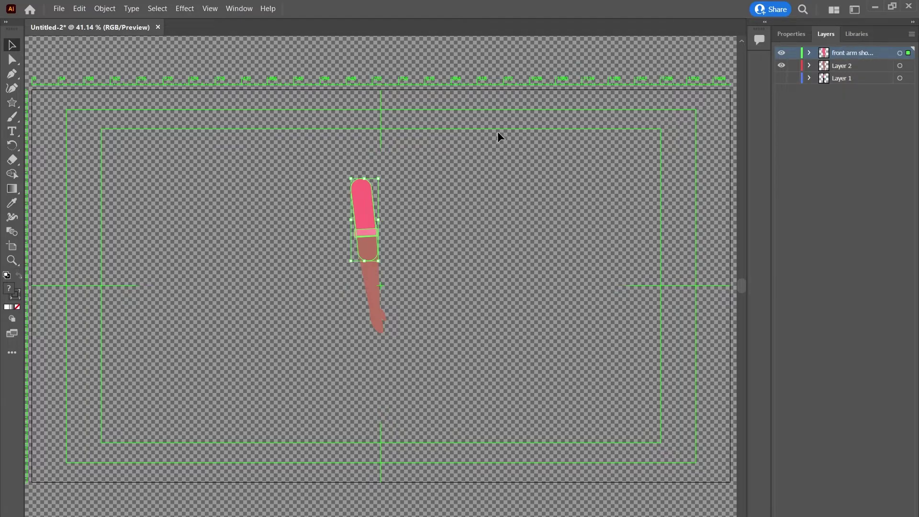
# - Move the forearm to a layer named 'front arm forearm' above the shoulder layer
pyautogui.click(372, 279)
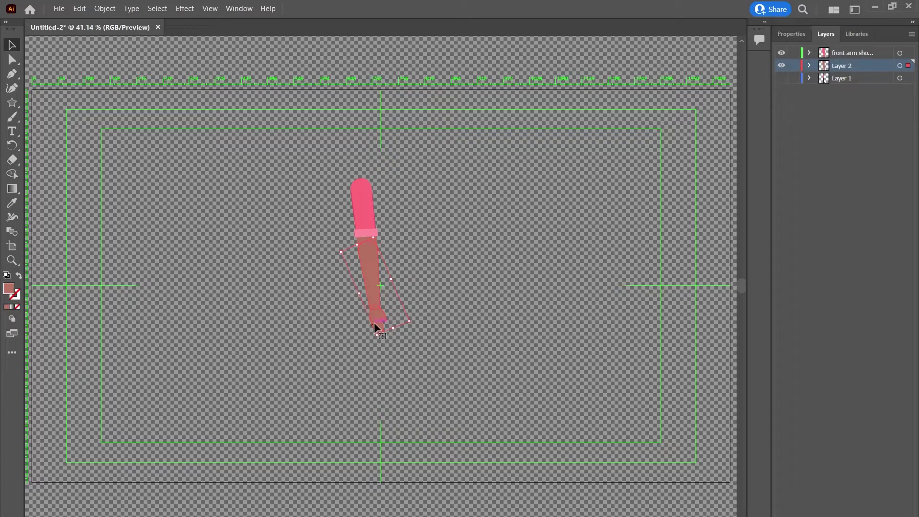
pyautogui.rightClick(371, 278)
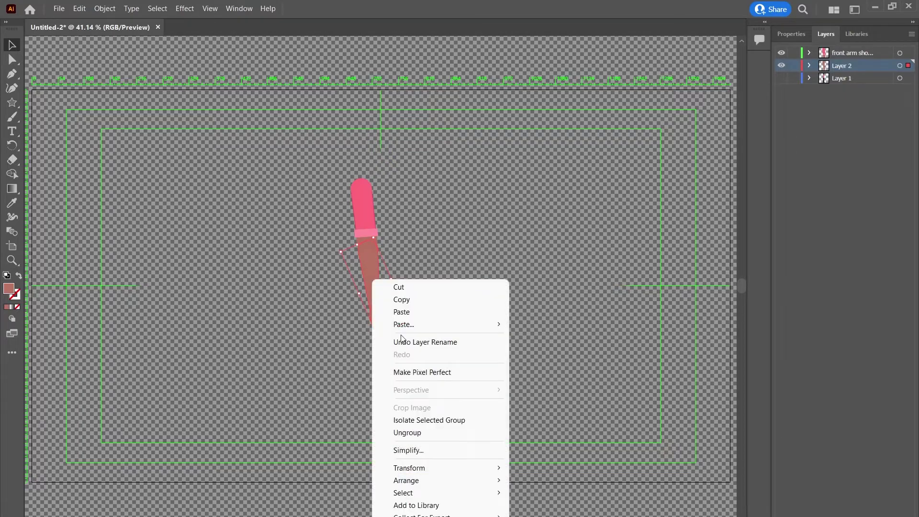
pyautogui.click(421, 432)
pyautogui.click(422, 276)
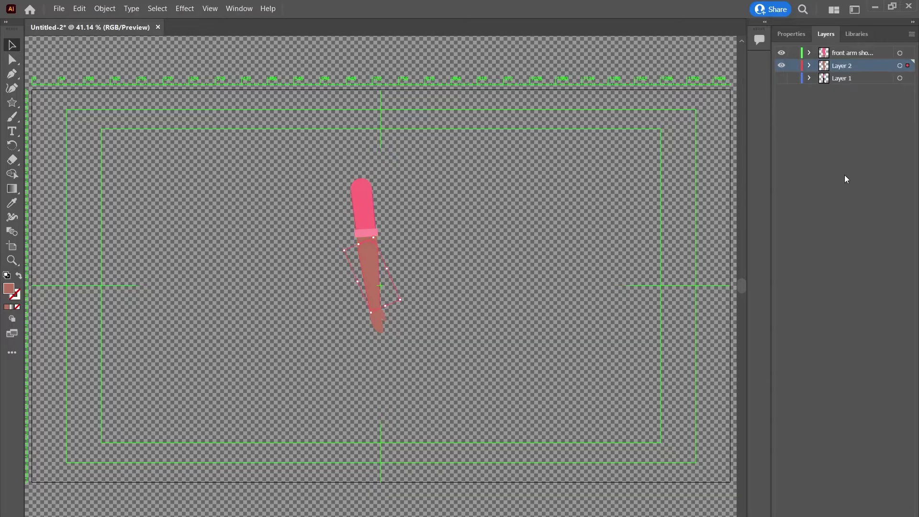
pyautogui.hotkey('ctrl', 'l')
pyautogui.moveTo(907, 78); pyautogui.dragTo(908, 66)
pyautogui.doubleClick(843, 65)
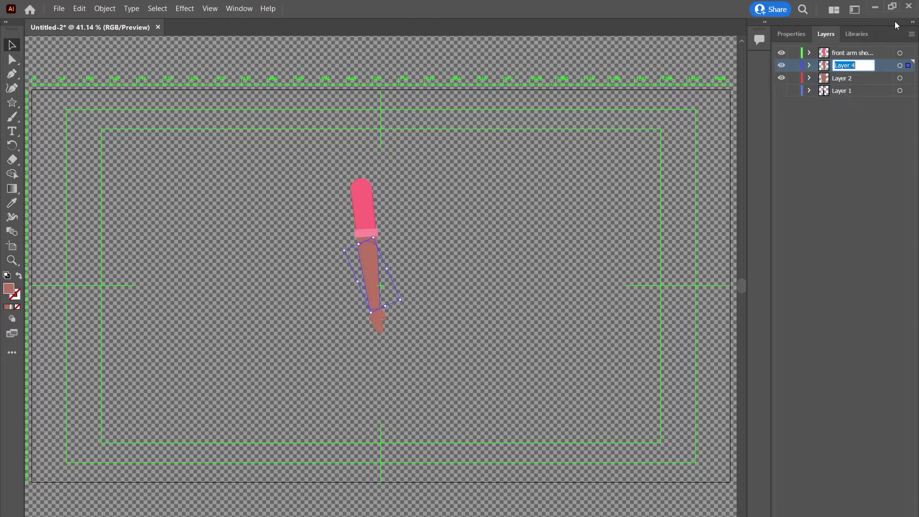
pyautogui.write('front arm ')
pyautogui.write('forearm')
pyautogui.press('Return')
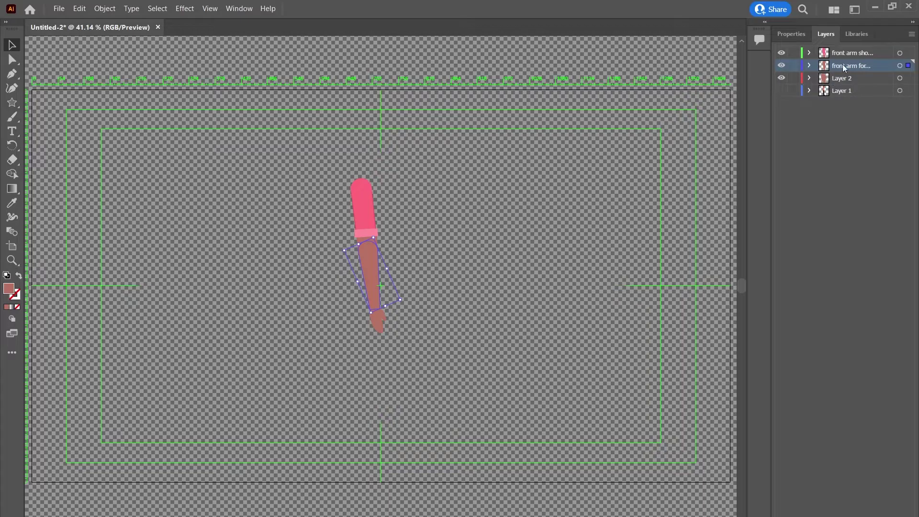
pyautogui.click(845, 48)
pyautogui.moveTo(845, 47); pyautogui.dragTo(845, 49)
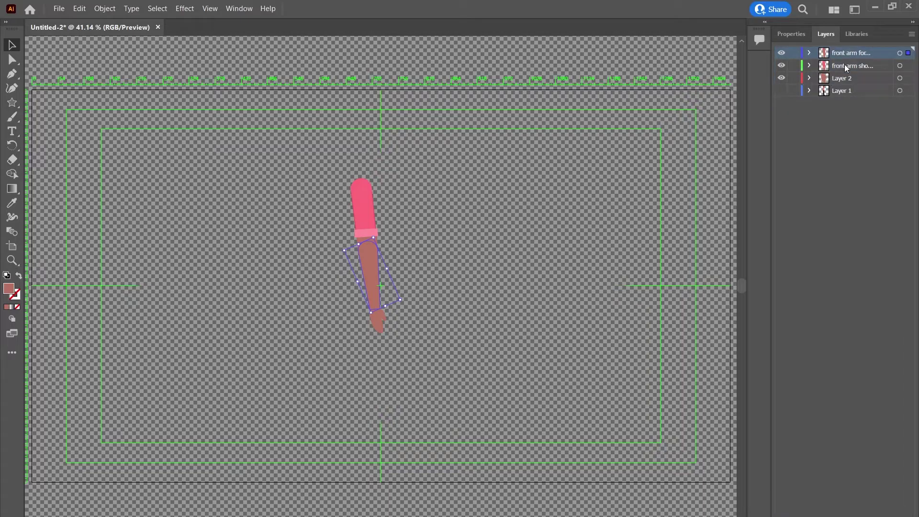
# - Rename Layer 2 to 'hand', move it to the top, and switch to outline view
pyautogui.click(843, 81)
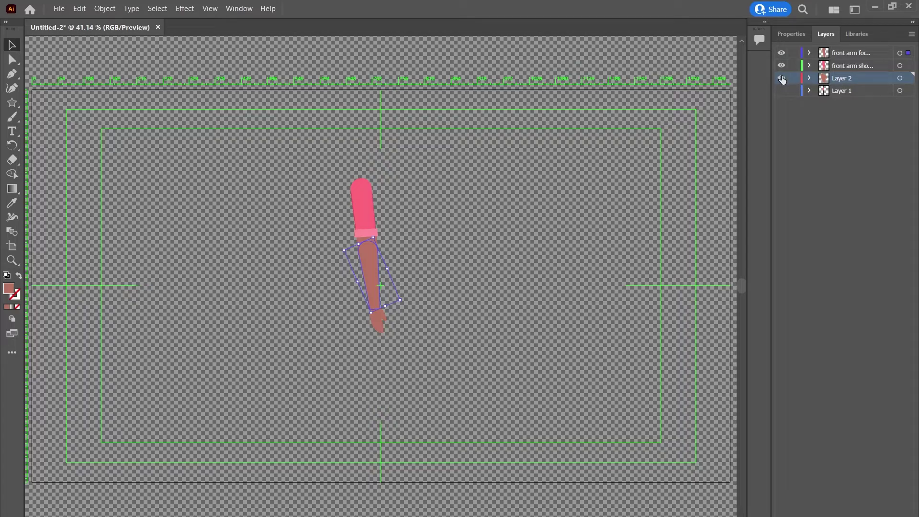
pyautogui.click(378, 320)
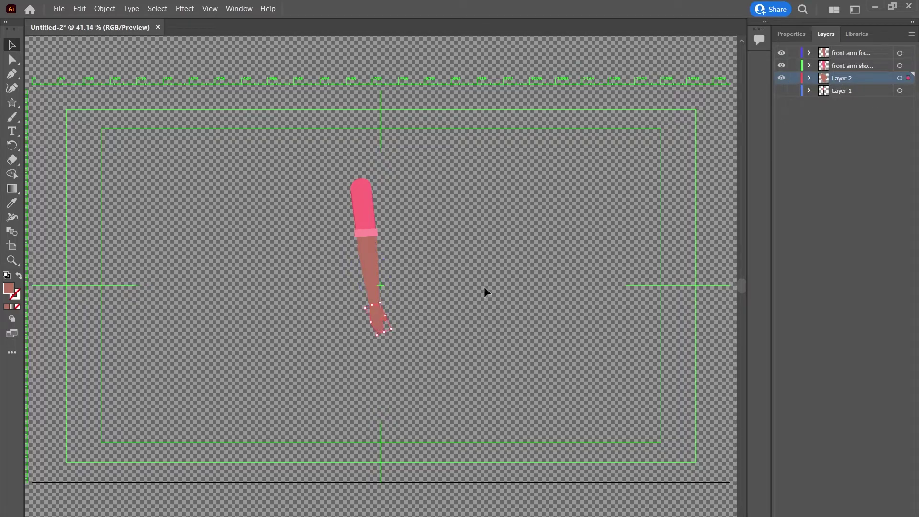
pyautogui.doubleClick(843, 79)
pyautogui.write('hand')
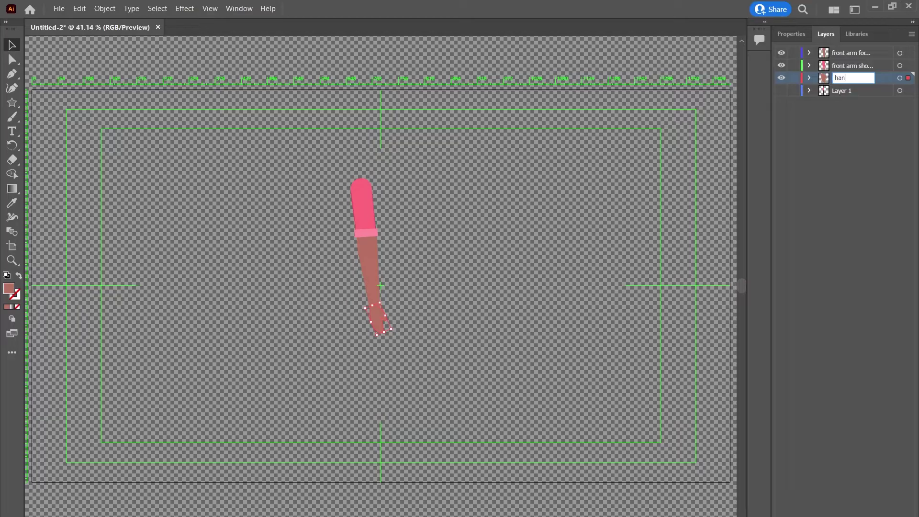
pyautogui.press('Return')
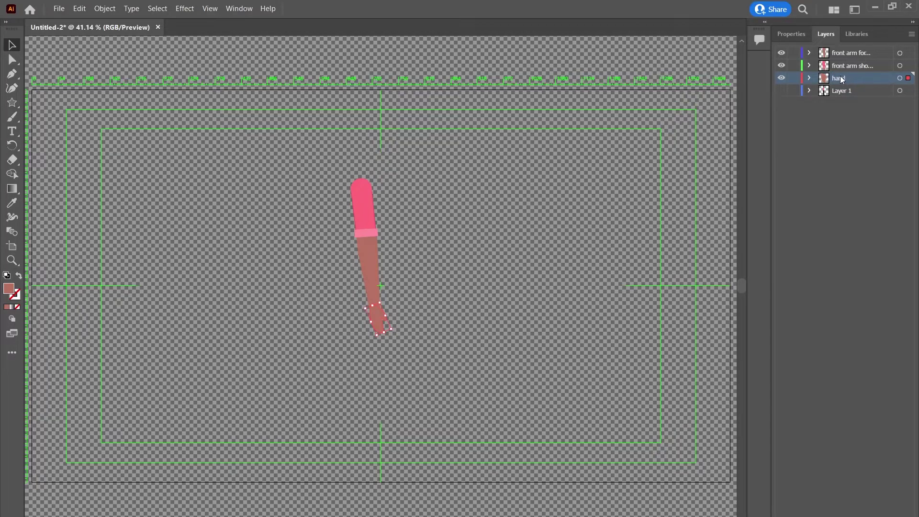
pyautogui.moveTo(843, 79); pyautogui.dragTo(849, 50)
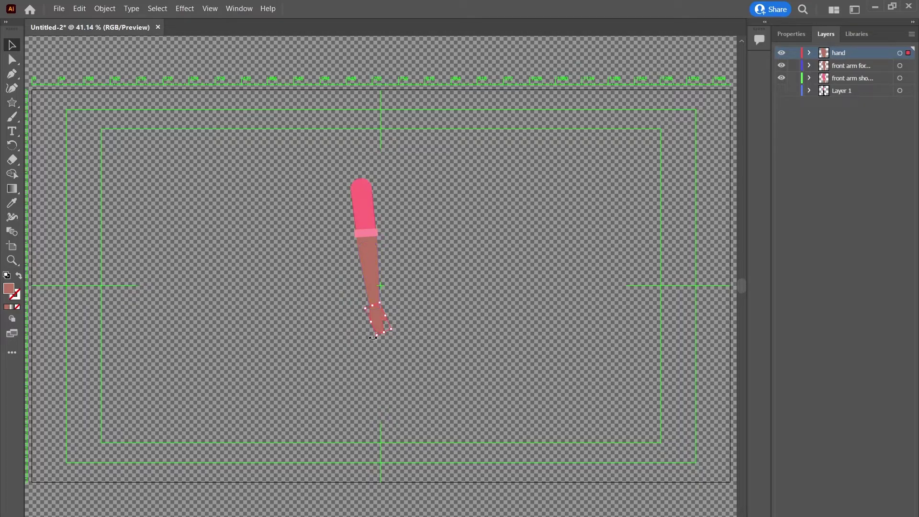
pyautogui.hotkey('ctrl', 'y')
# - Show Layer 1, ungroup the trousers and select the back trouser leg
pyautogui.click(782, 90)
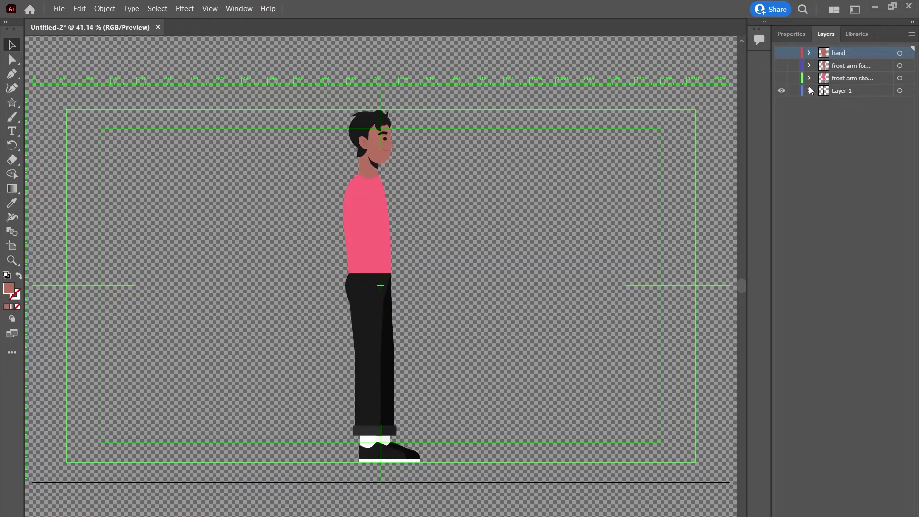
pyautogui.click(373, 312)
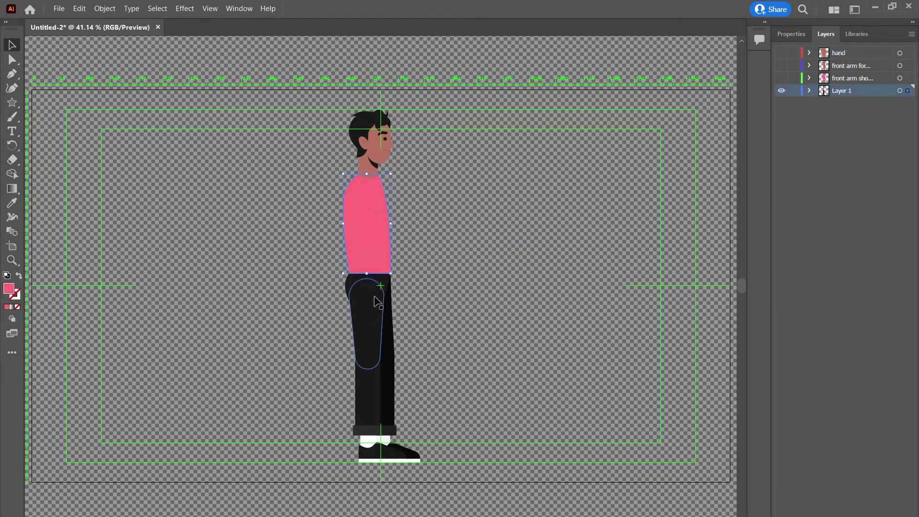
pyautogui.rightClick(375, 313)
pyautogui.click(400, 204)
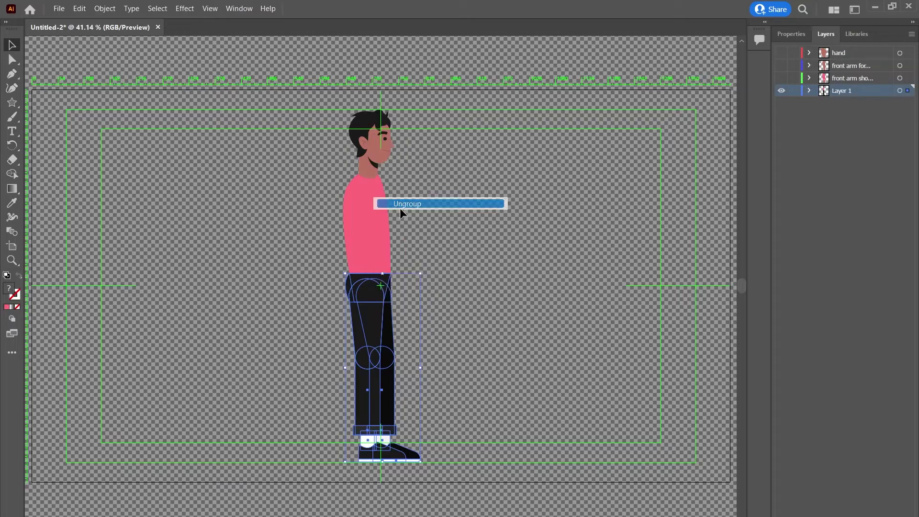
pyautogui.click(338, 326)
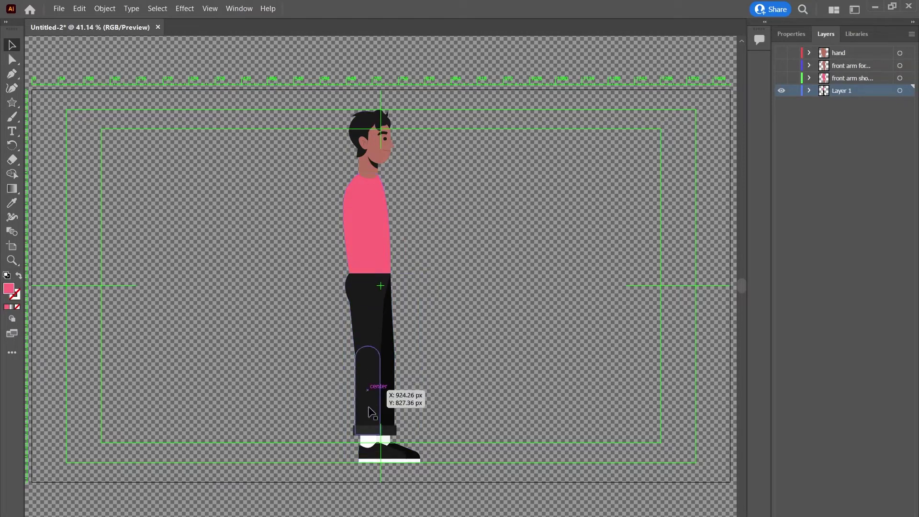
pyautogui.click(390, 334)
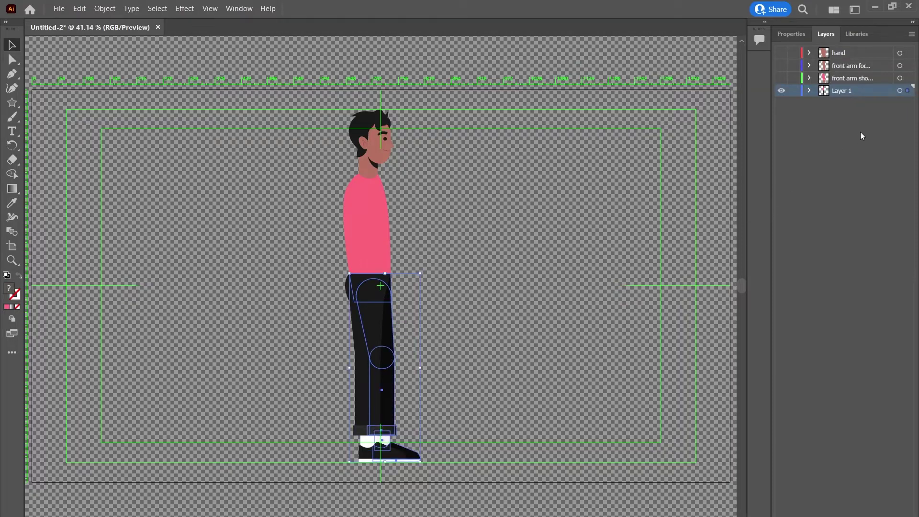
# - Move the back leg onto a new hidden Layer 5 and select the remaining leg artwork
pyautogui.hotkey('ctrl', 'l')
pyautogui.moveTo(908, 104); pyautogui.dragTo(896, 95)
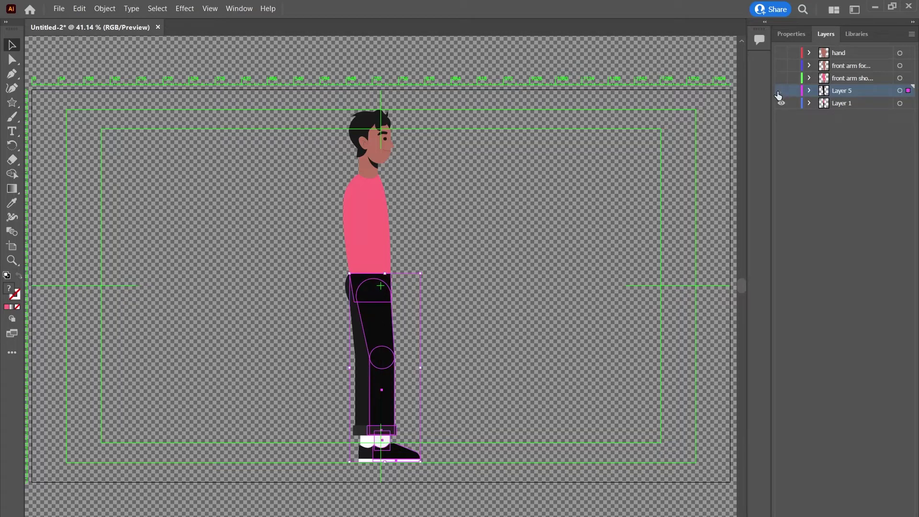
pyautogui.click(781, 90)
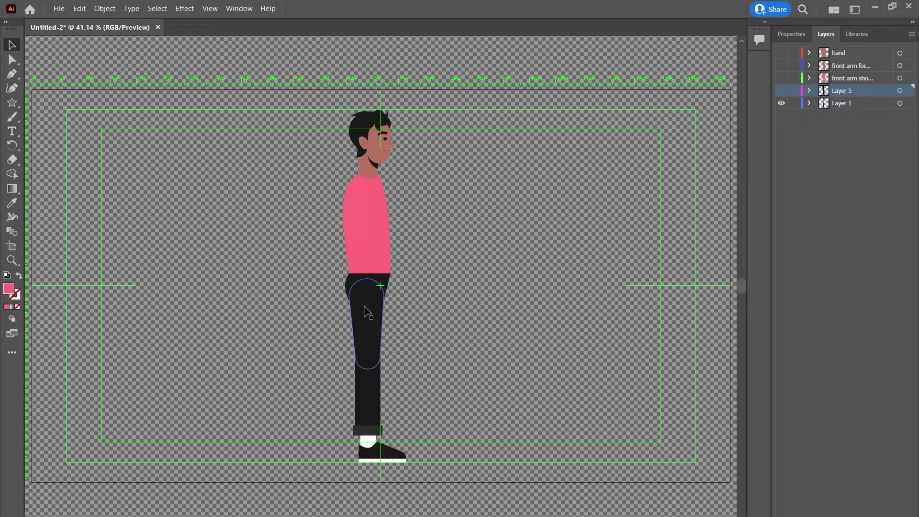
pyautogui.click(353, 287)
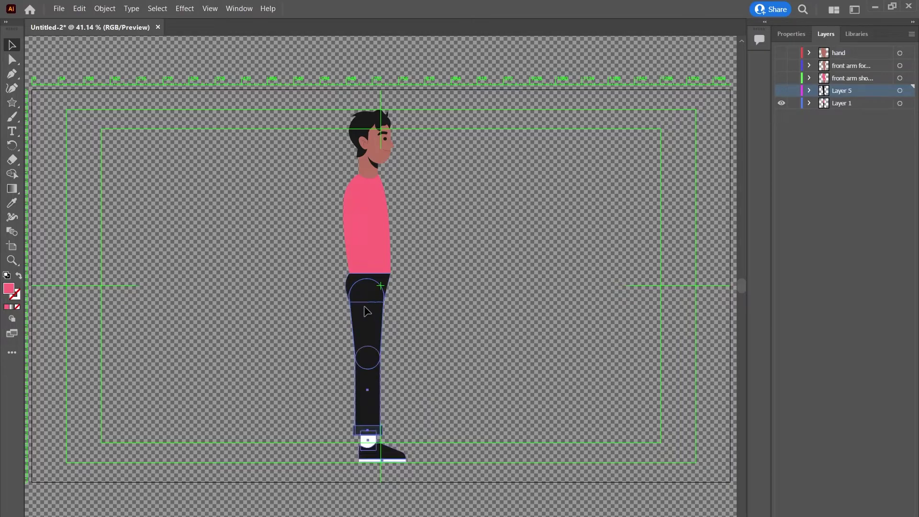
pyautogui.click(304, 292)
pyautogui.click(357, 289)
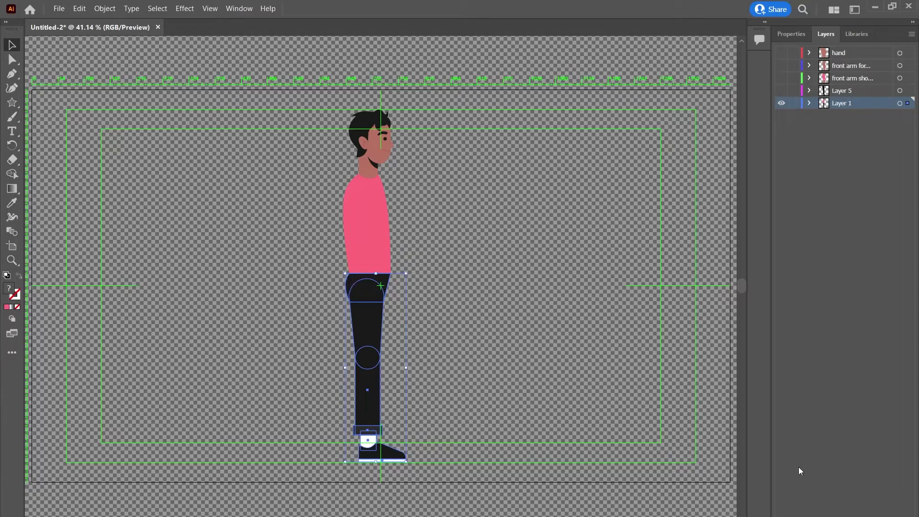
# - Ungroup the leg and move the hips piece onto a new layer named 'hips'
pyautogui.rightClick(365, 300)
pyautogui.click(415, 197)
pyautogui.click(416, 203)
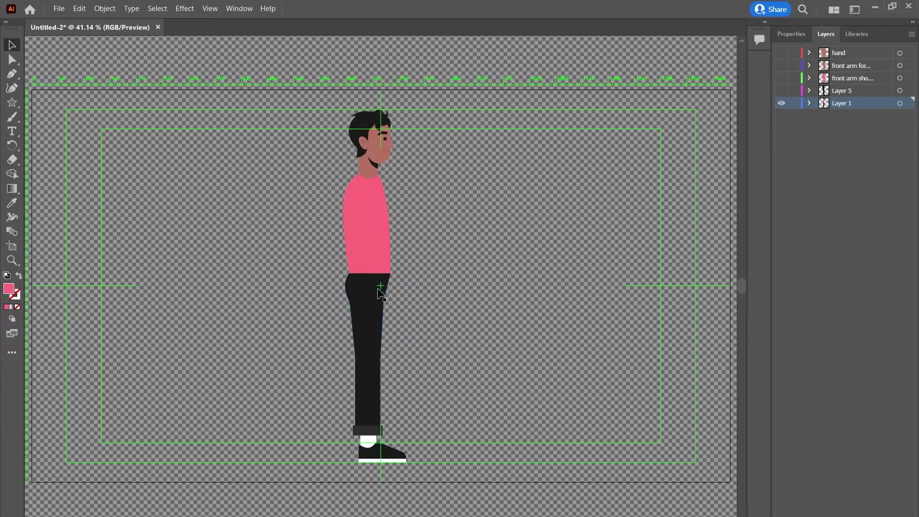
pyautogui.click(371, 287)
pyautogui.hotkey('ctrl', 'l')
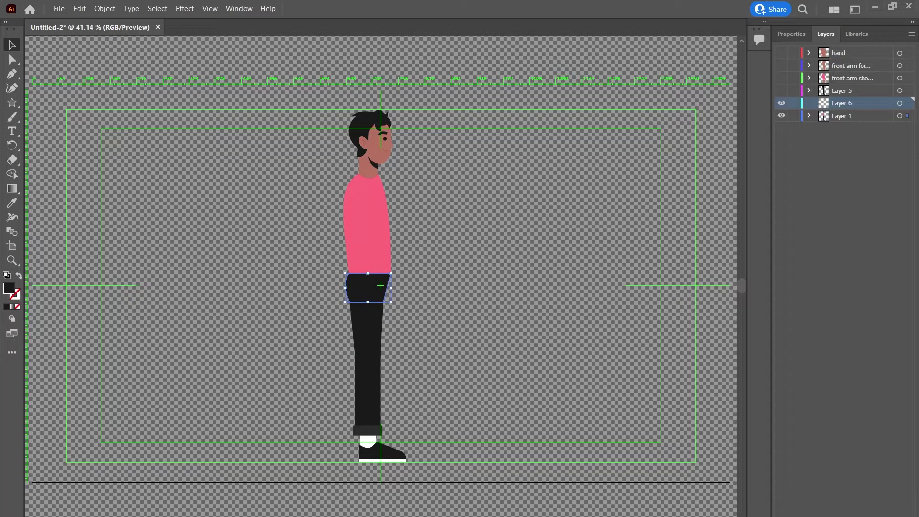
pyautogui.doubleClick(843, 103)
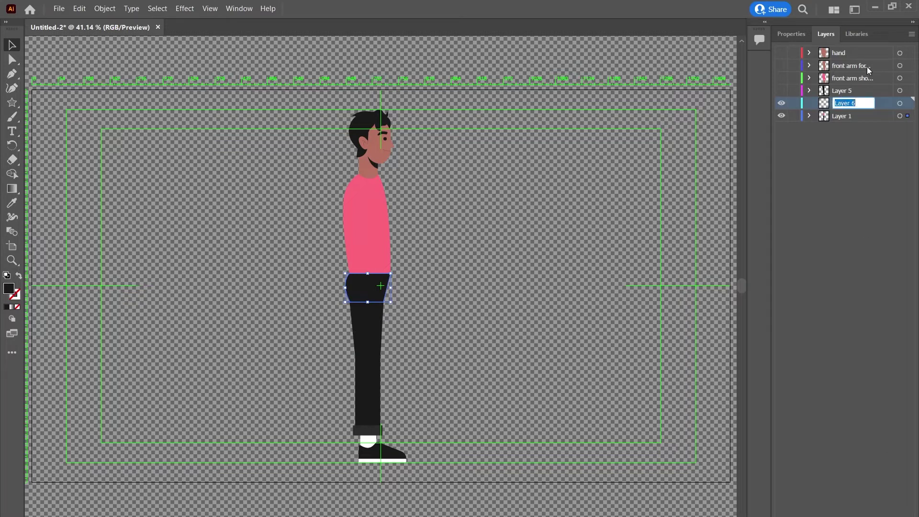
pyautogui.write('hips')
pyautogui.press('Return')
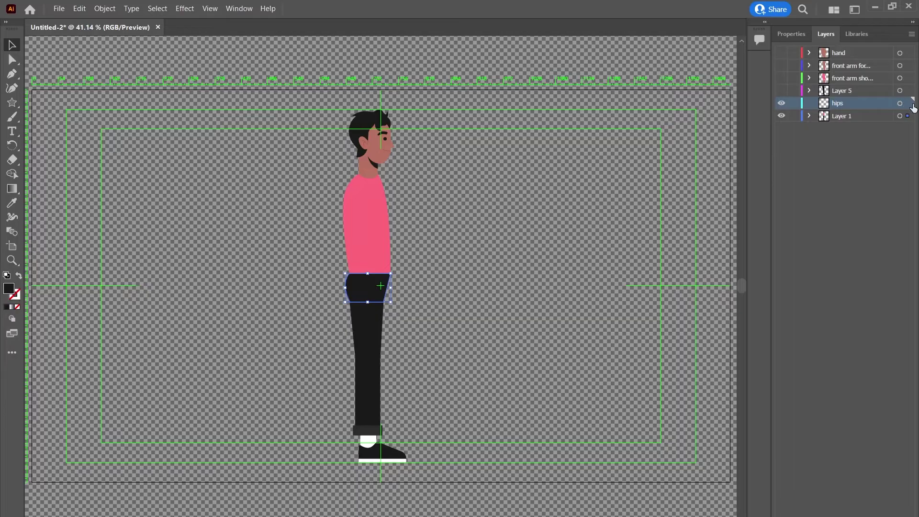
pyautogui.moveTo(907, 116); pyautogui.dragTo(908, 104)
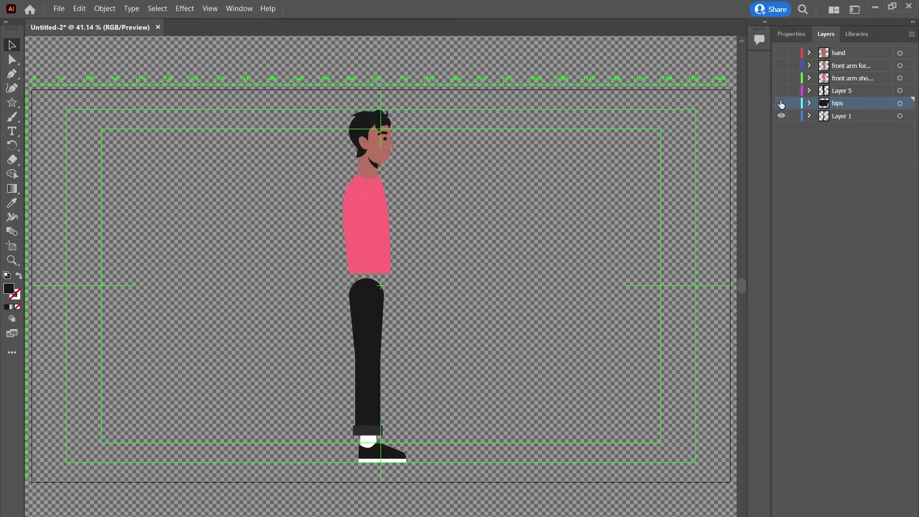
# - Move the front thigh onto a new hidden layer named 'front leg thigh'
pyautogui.click(347, 304)
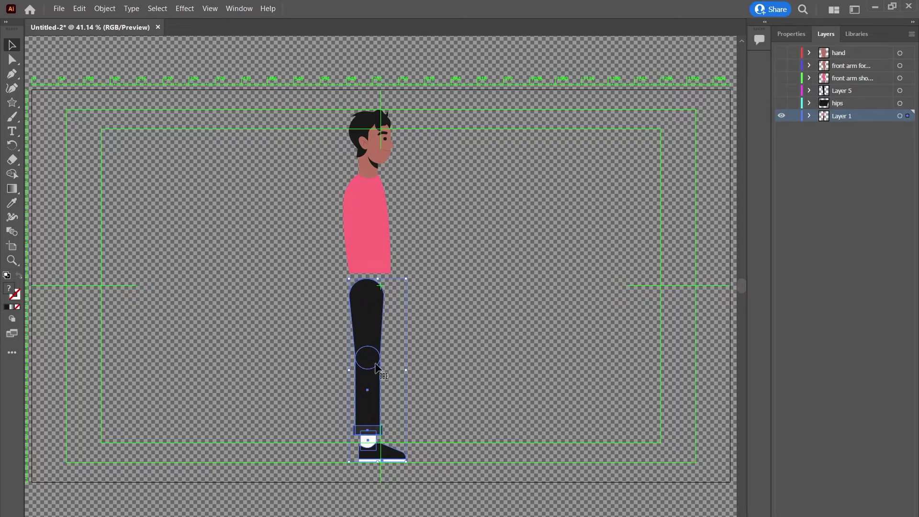
pyautogui.rightClick(369, 324)
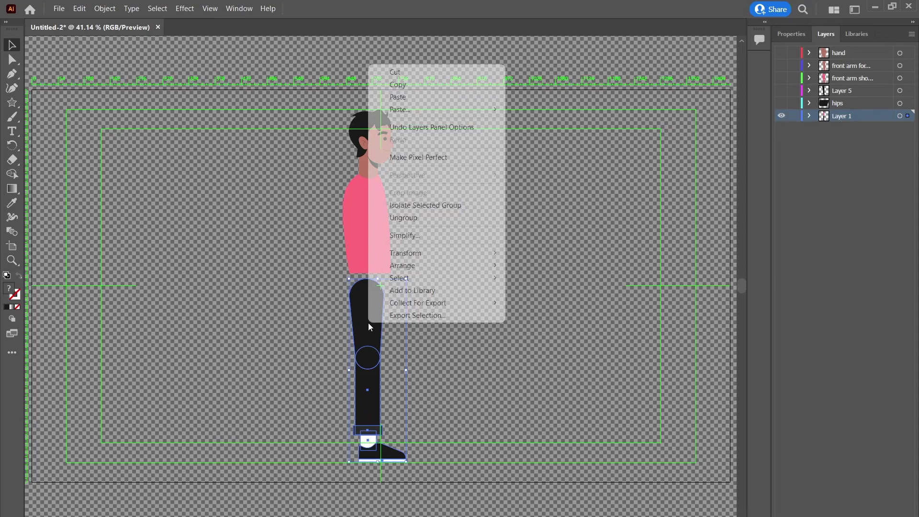
pyautogui.click(430, 217)
pyautogui.click(395, 160)
pyautogui.click(382, 301)
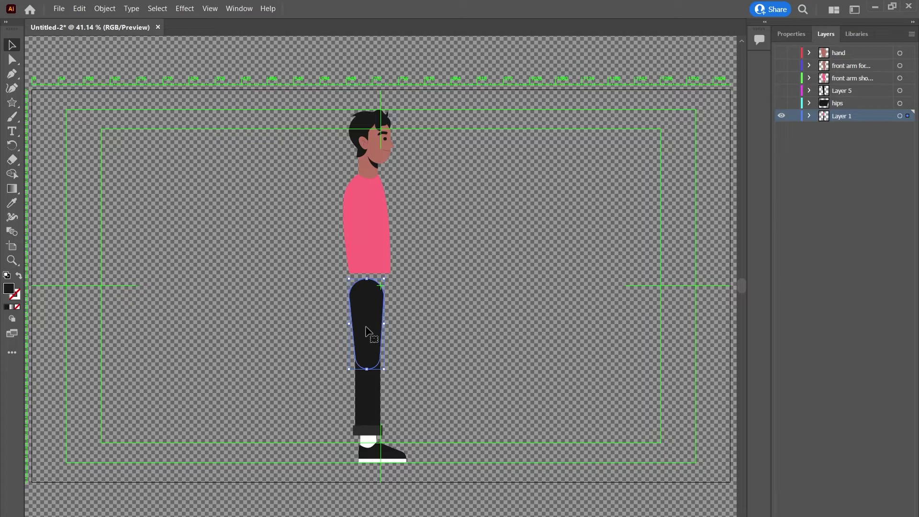
pyautogui.hotkey('ctrl', 'l')
pyautogui.doubleClick(844, 117)
pyautogui.write('front leg thigh')
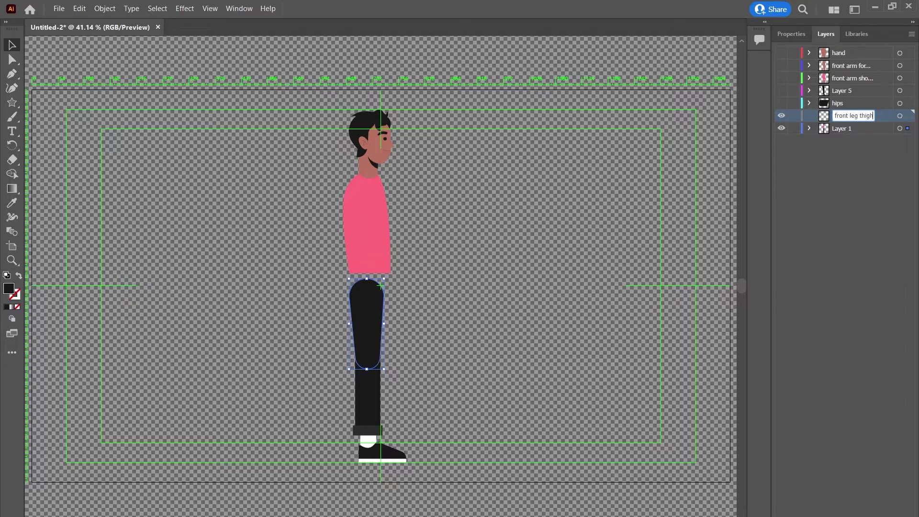
pyautogui.press('Return')
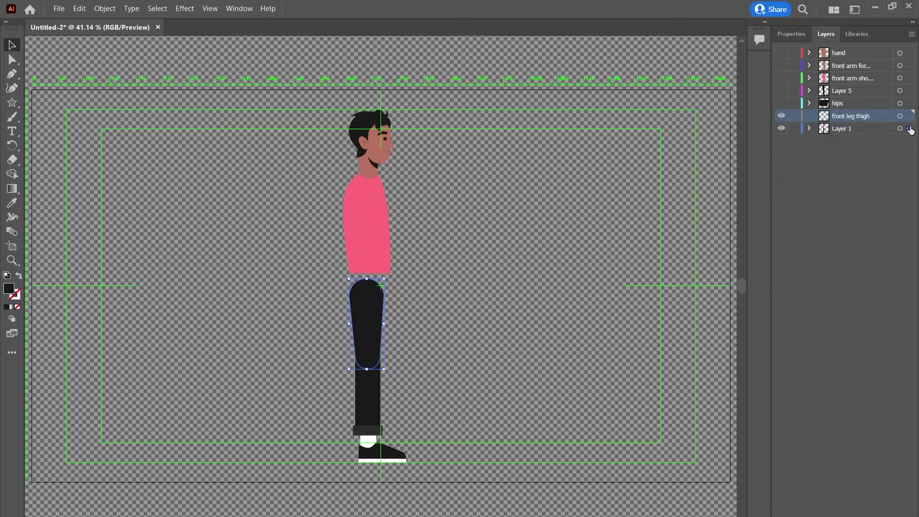
pyautogui.moveTo(910, 130); pyautogui.dragTo(907, 116)
pyautogui.click(781, 116)
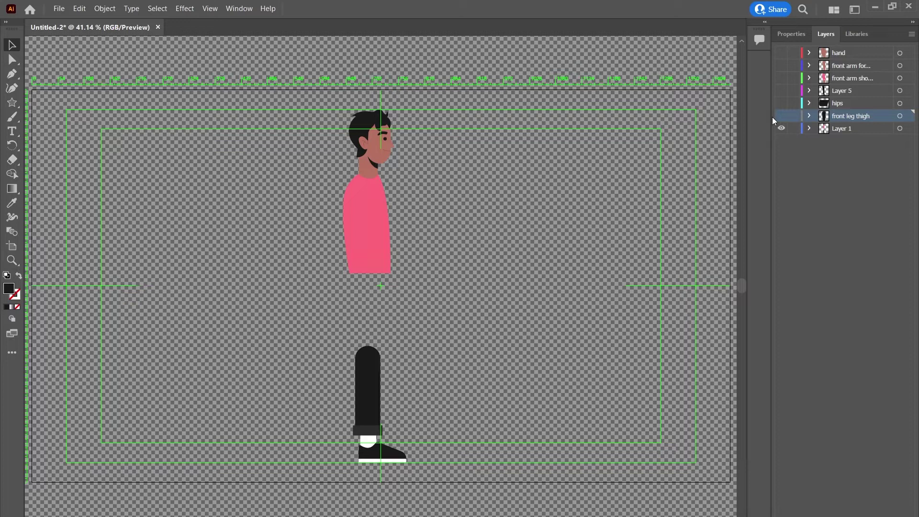
# - Ungroup the lower leg and shoe, then select the calf, ankle band and sock
pyautogui.rightClick(369, 375)
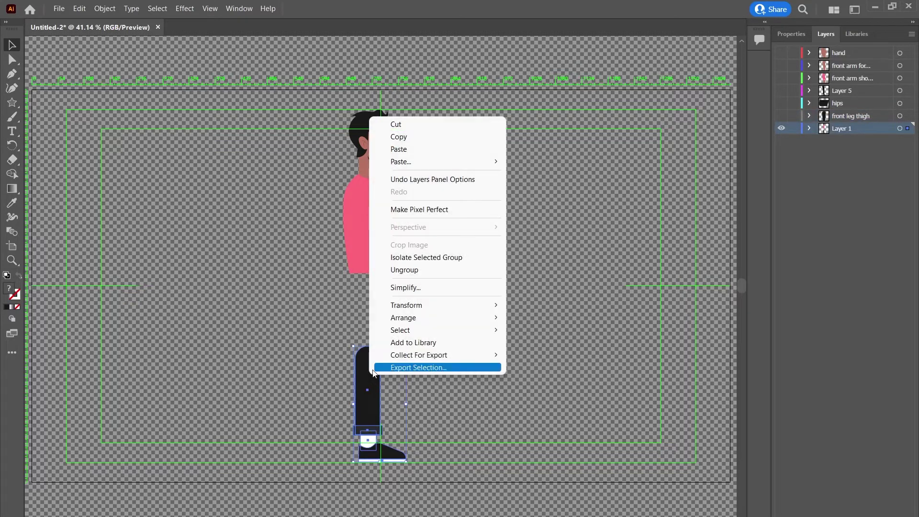
pyautogui.click(405, 270)
pyautogui.click(413, 419)
pyautogui.click(365, 387)
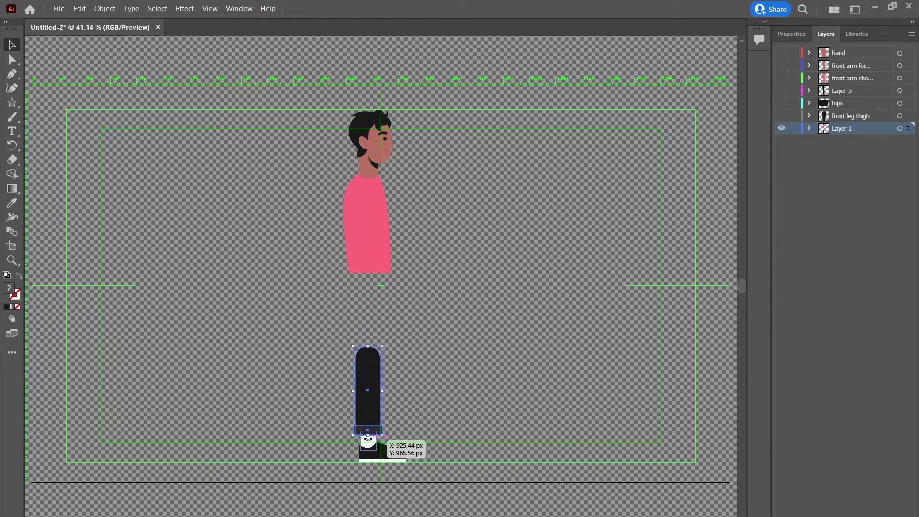
pyautogui.click(314, 380)
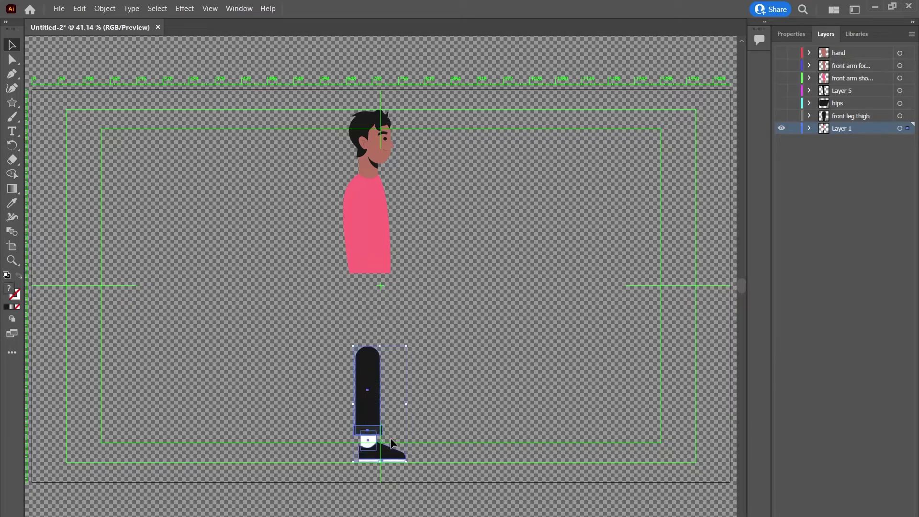
pyautogui.rightClick(402, 455)
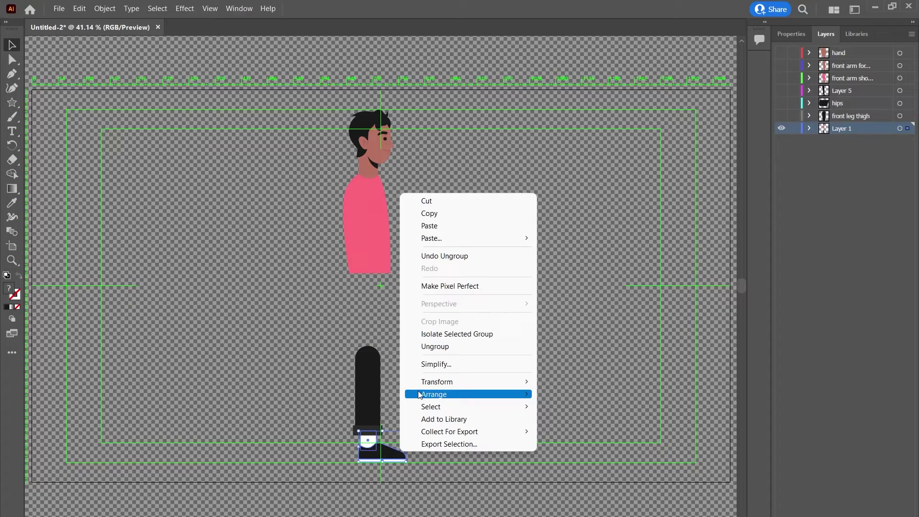
pyautogui.click(421, 346)
pyautogui.click(397, 421)
pyautogui.click(379, 457)
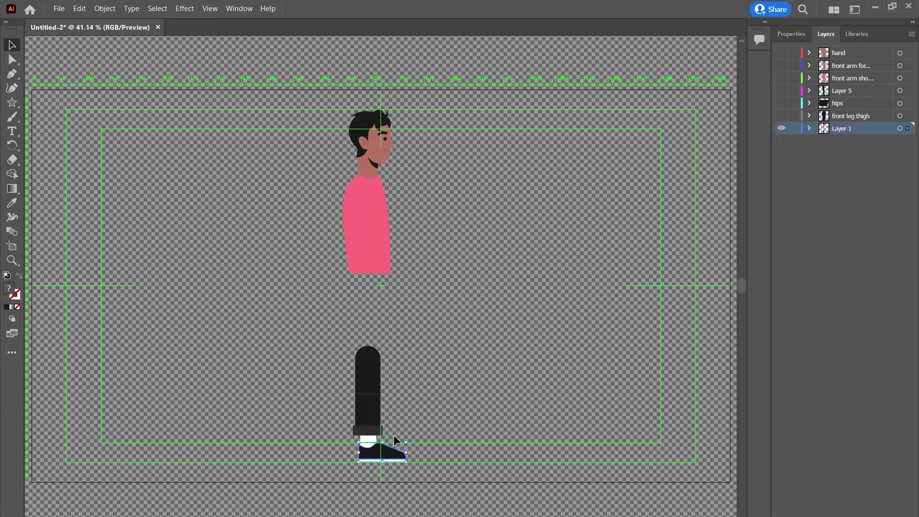
pyautogui.moveTo(396, 439); pyautogui.dragTo(378, 431)
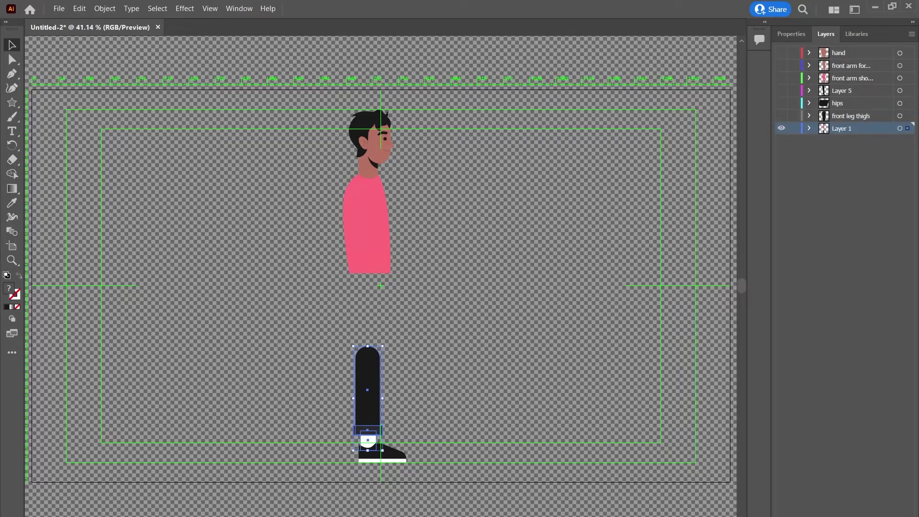
# - Move the calf pieces onto a new hidden layer named 'front leg calf'
pyautogui.hotkey('ctrl', 'l')
pyautogui.doubleClick(845, 129)
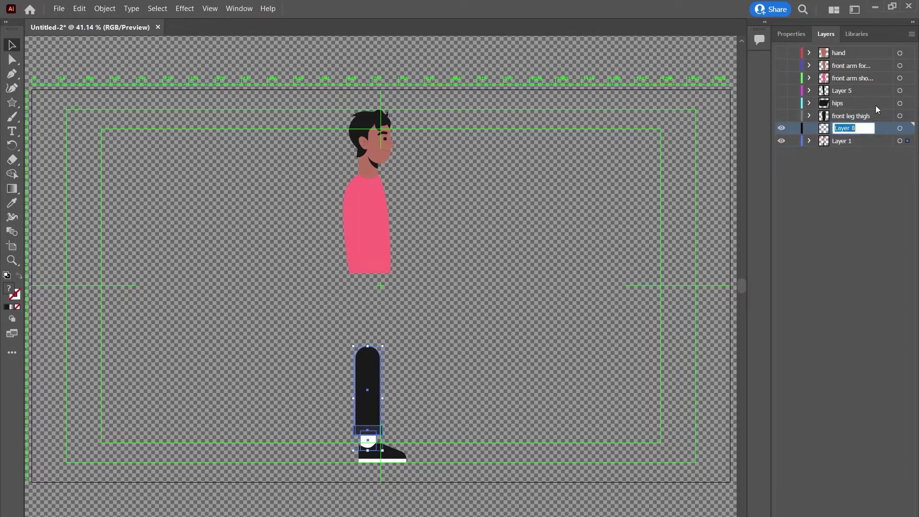
pyautogui.write('front leg calf')
pyautogui.press('Return')
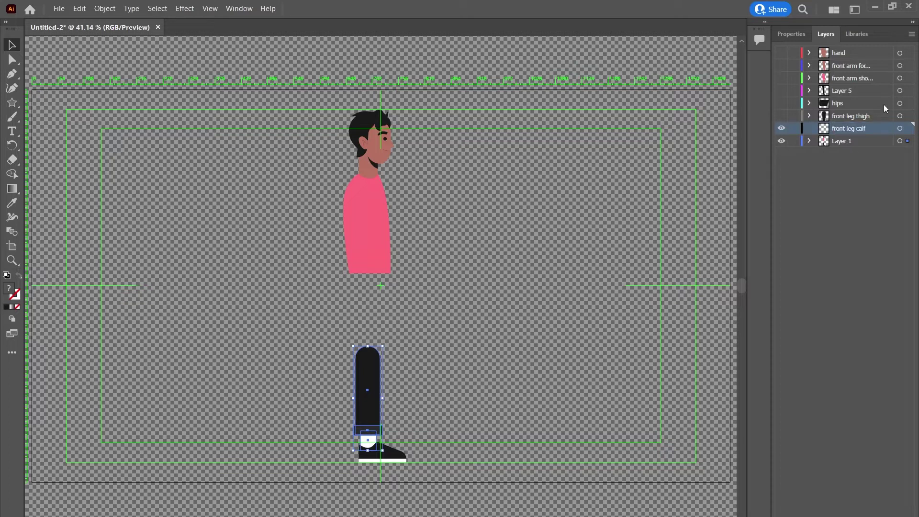
pyautogui.moveTo(908, 133); pyautogui.dragTo(909, 128)
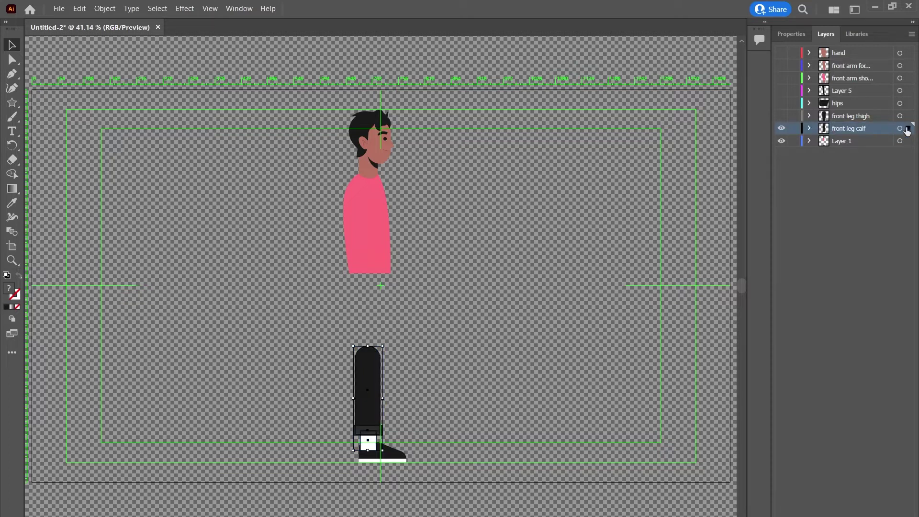
pyautogui.click(782, 130)
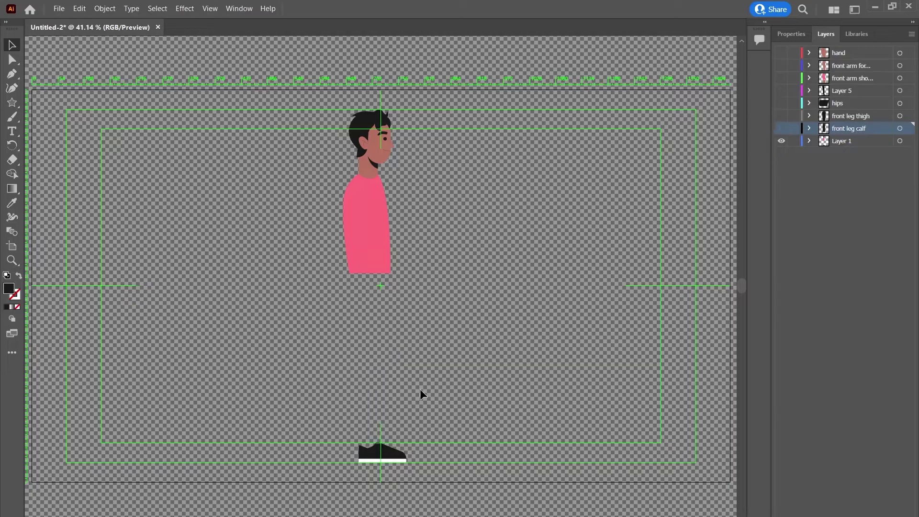
# - Move the shoe onto a new layer named 'front foot'
pyautogui.hotkey('ctrl', 'a')
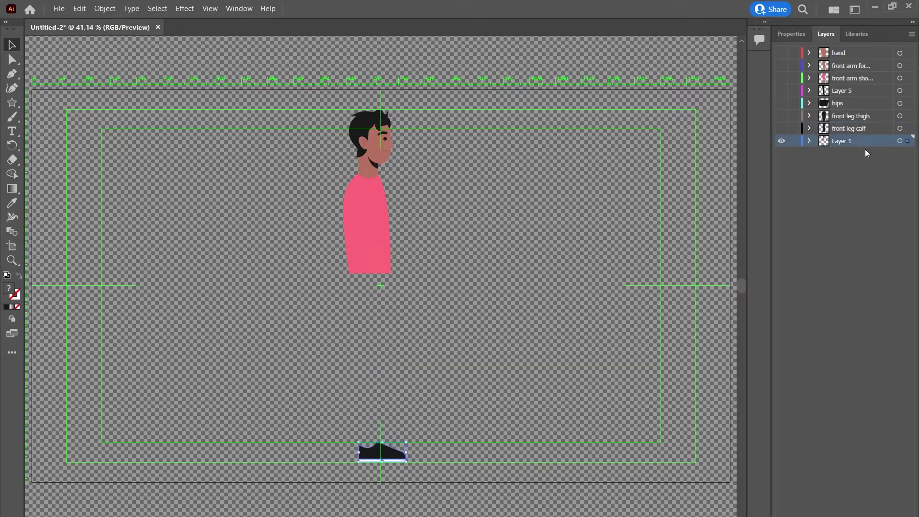
pyautogui.hotkey('ctrl', 'l')
pyautogui.moveTo(912, 161); pyautogui.dragTo(903, 148)
pyautogui.doubleClick(840, 141)
pyautogui.write('front foot')
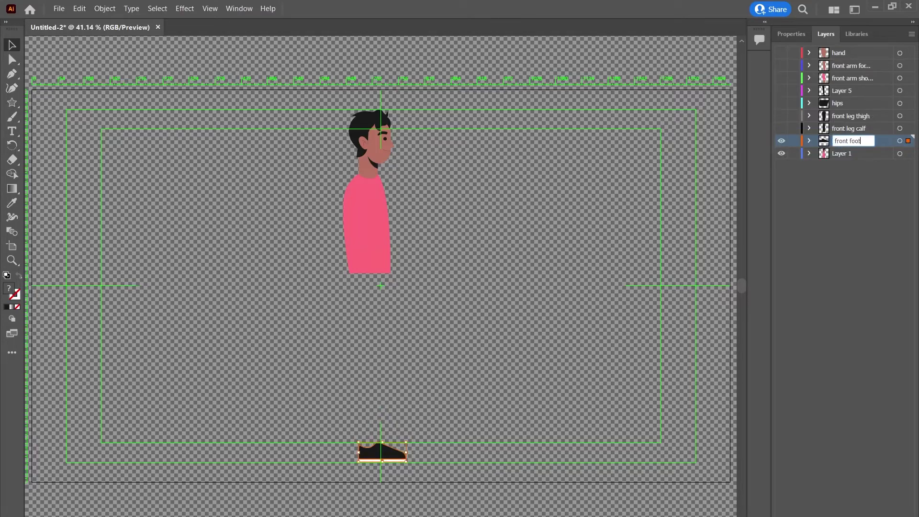
pyautogui.press('Return')
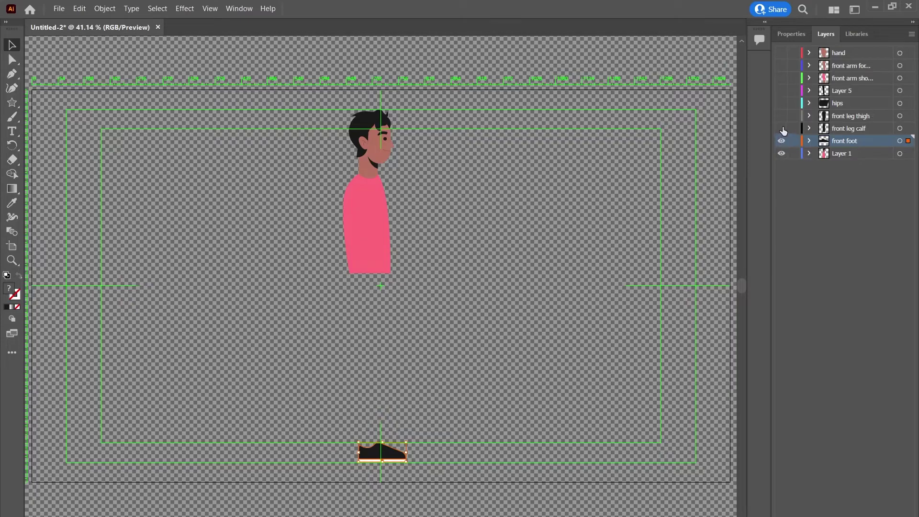
# - Stack front leg calf above front leg thigh, then hide the foot, calf and thigh layers
pyautogui.moveTo(784, 131); pyautogui.dragTo(782, 116)
pyautogui.click(844, 131)
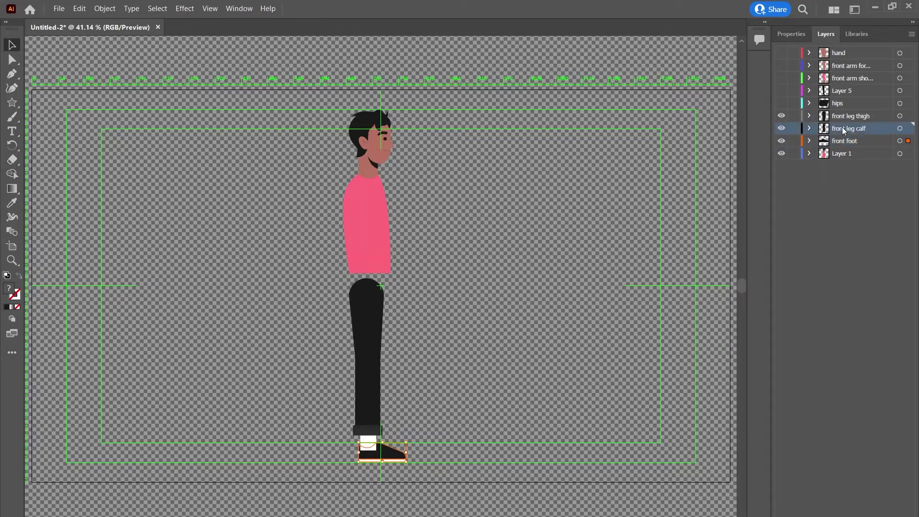
pyautogui.moveTo(843, 131); pyautogui.dragTo(846, 115)
pyautogui.click(843, 141)
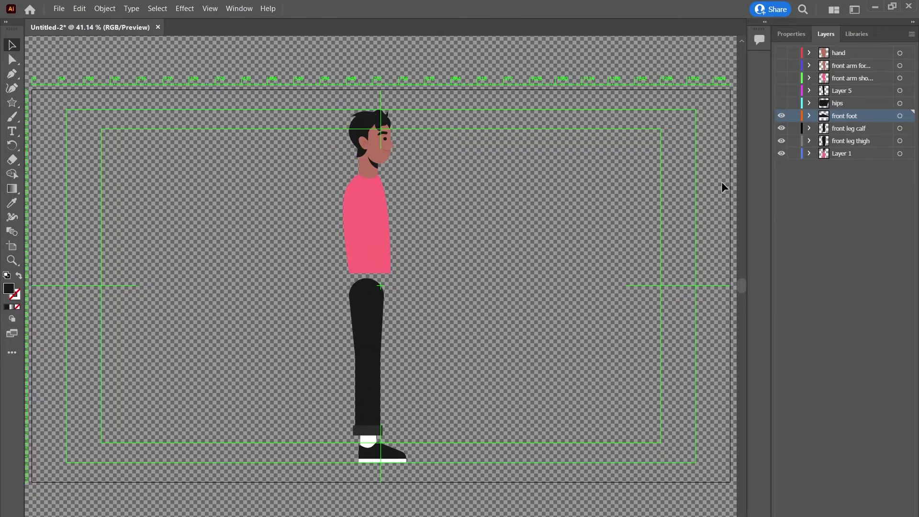
pyautogui.moveTo(784, 120); pyautogui.dragTo(786, 142)
pyautogui.click(839, 154)
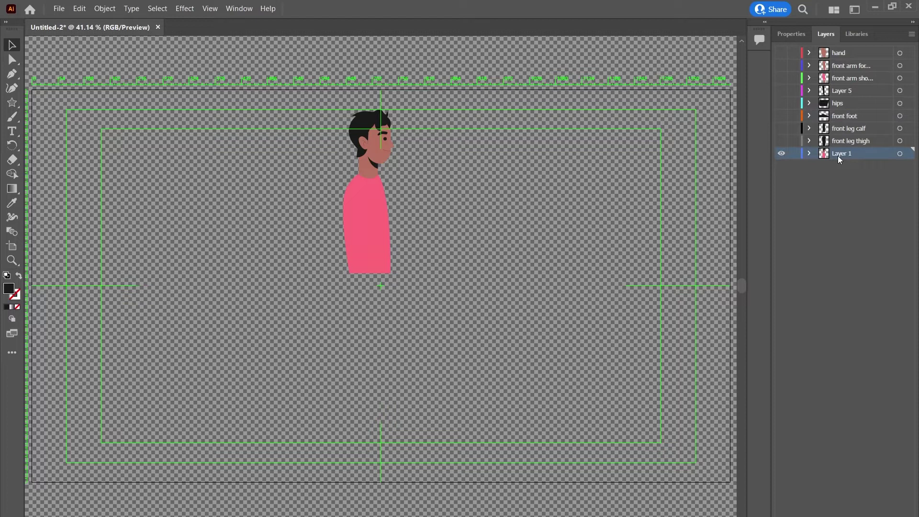
# - Move the pink shirt onto a new hidden layer named 'torso'
pyautogui.click(369, 222)
pyautogui.hotkey('ctrl', 'l')
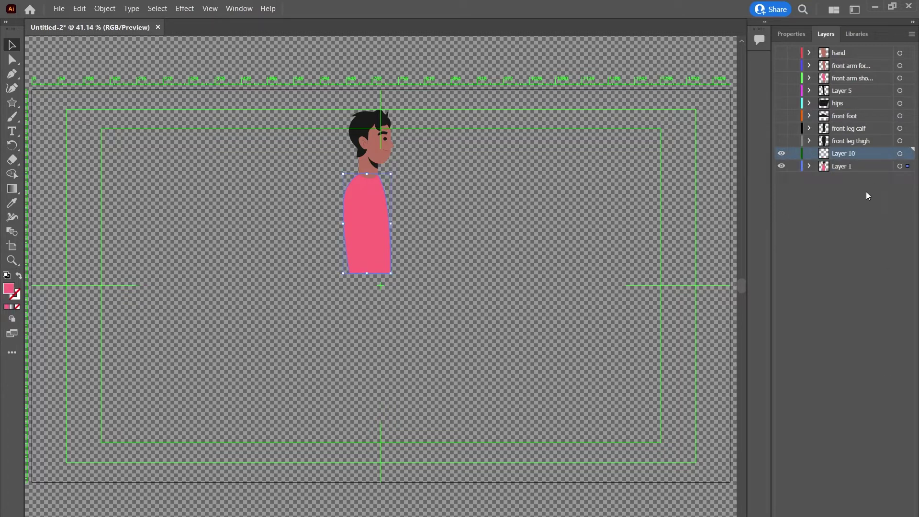
pyautogui.doubleClick(842, 157)
pyautogui.write('torso')
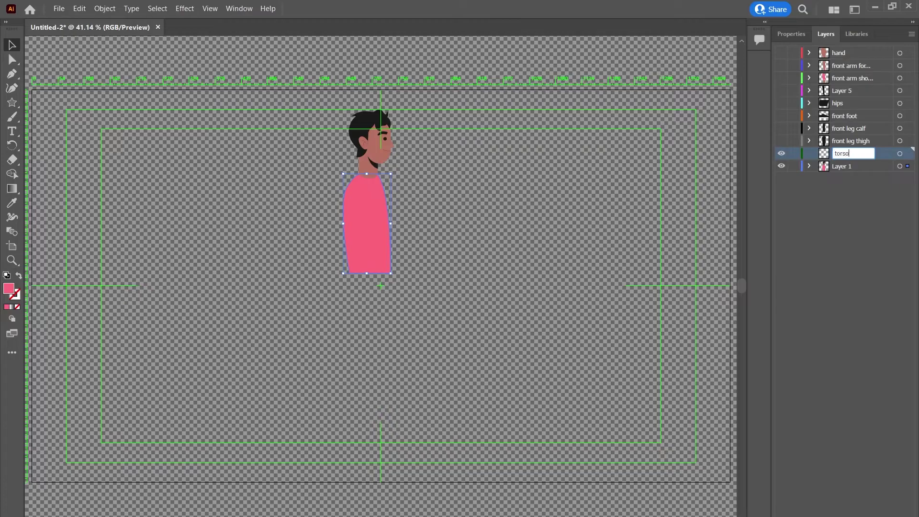
pyautogui.press('Return')
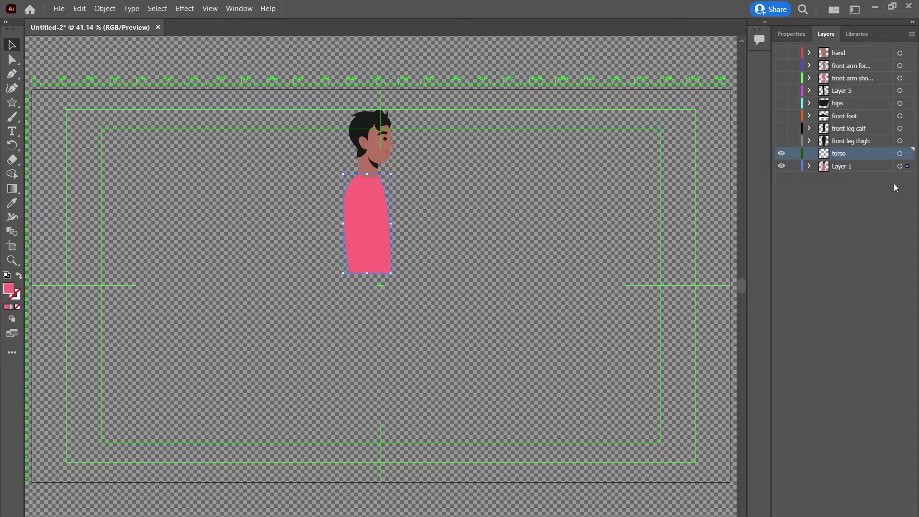
pyautogui.moveTo(908, 166); pyautogui.dragTo(908, 154)
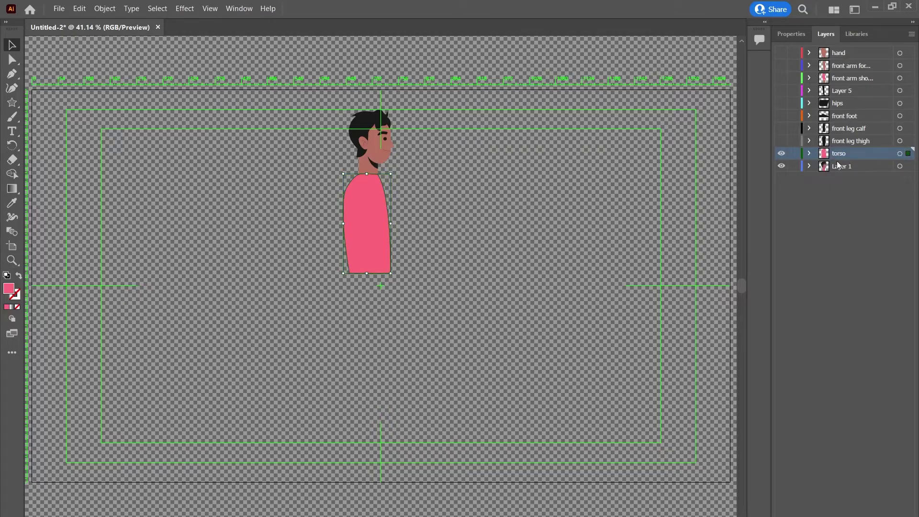
pyautogui.click(782, 153)
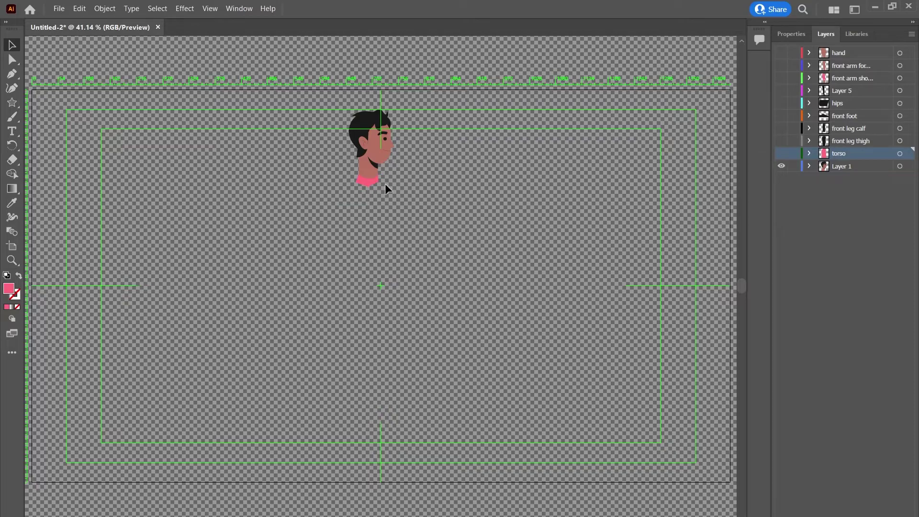
# - Ungroup the head artwork
pyautogui.click(383, 169)
pyautogui.rightClick(374, 174)
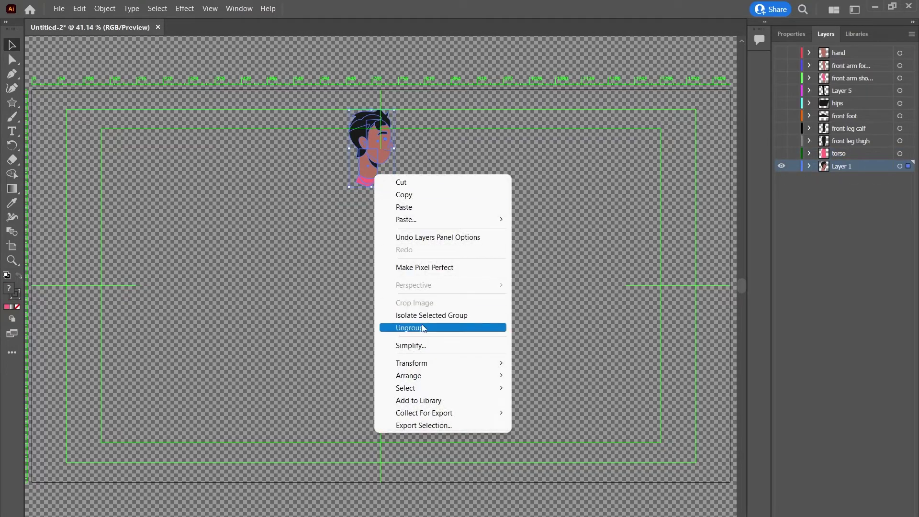
pyautogui.click(398, 328)
# - Zoom in, select the neck and collar group, add a new layer, and paste the group in place
pyautogui.hotkey('ctrl', '=')
pyautogui.hotkey('ctrl', '=')
pyautogui.hotkey('ctrl', '=')
pyautogui.hotkey('ctrl', '=')
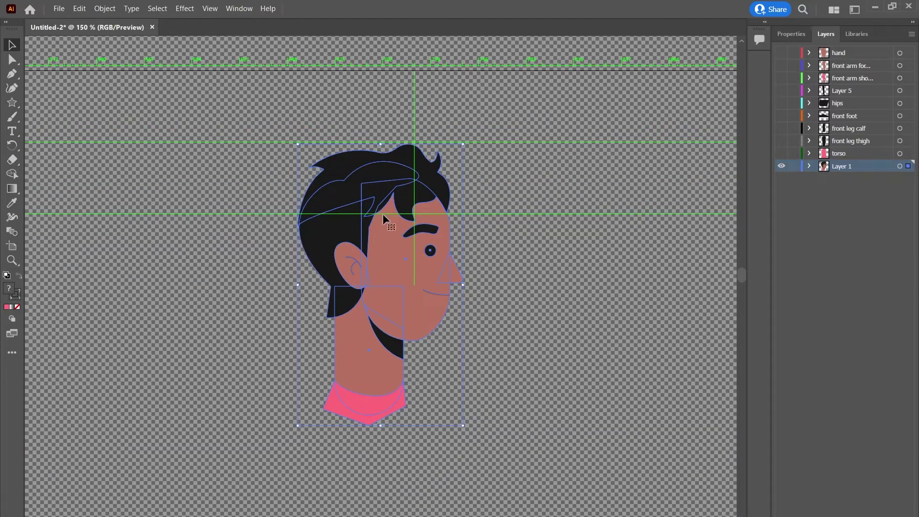
pyautogui.click(518, 253)
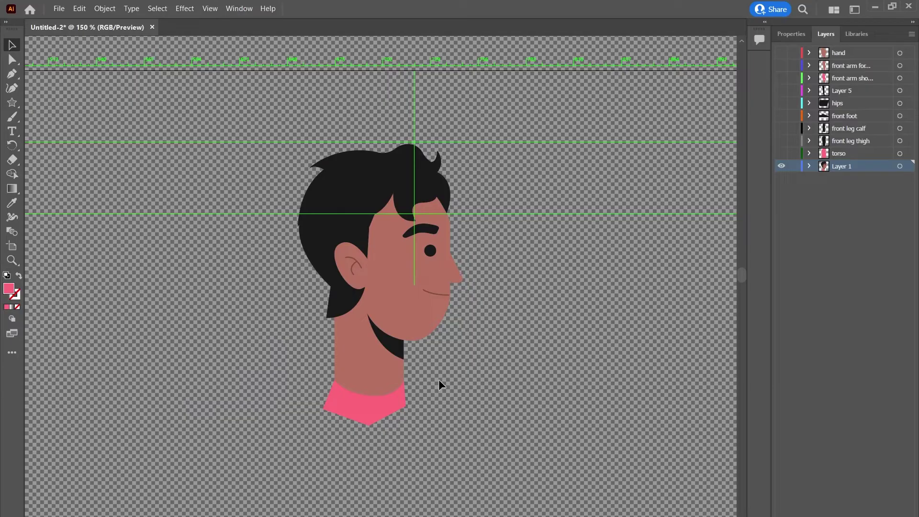
pyautogui.click(398, 385)
pyautogui.hotkey('ctrl', 'l')
pyautogui.hotkey('ctrl', 'x')
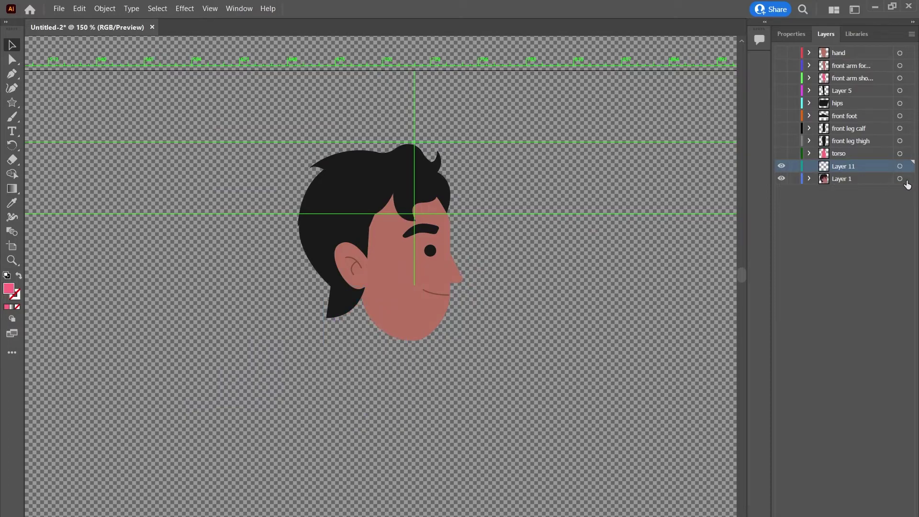
pyautogui.hotkey('ctrl', 'f')
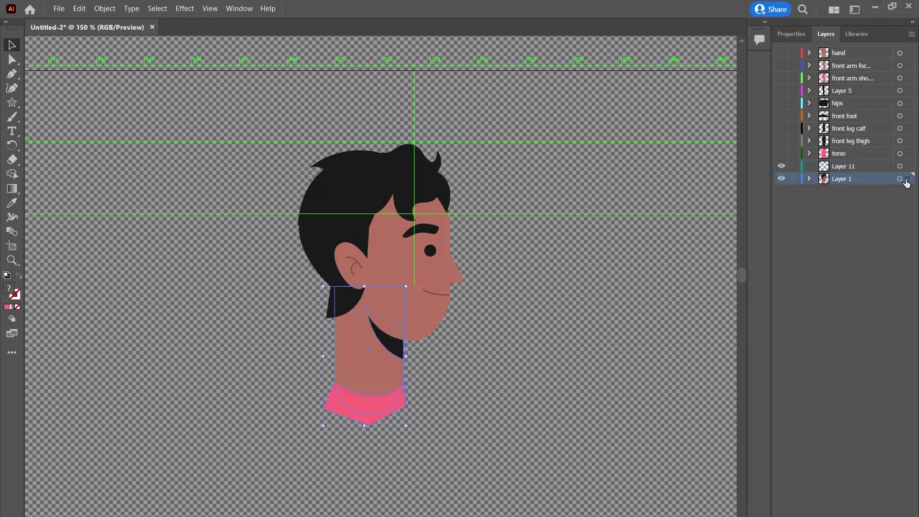
# - Move the neck art onto Layer 11, rename that layer neck, and hide it
pyautogui.moveTo(907, 180); pyautogui.dragTo(908, 166)
pyautogui.doubleClick(844, 166)
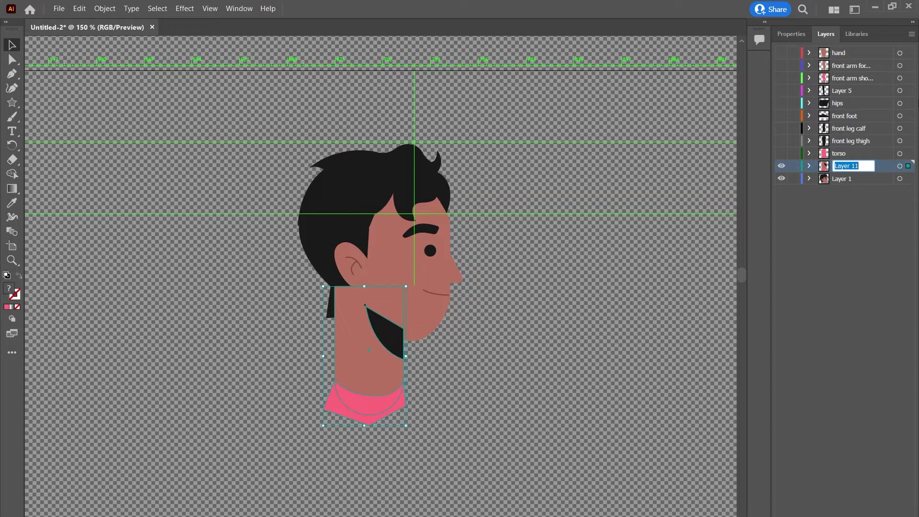
pyautogui.write('neck')
pyautogui.press('Return')
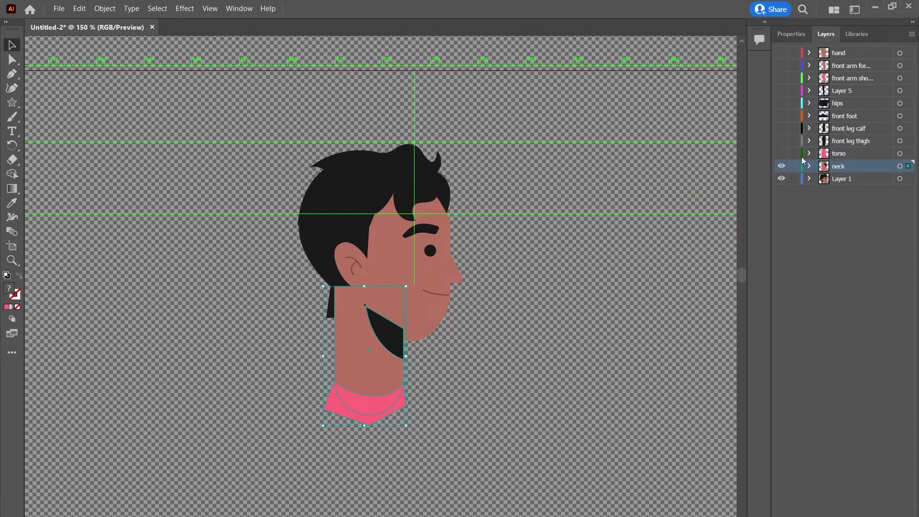
pyautogui.click(782, 165)
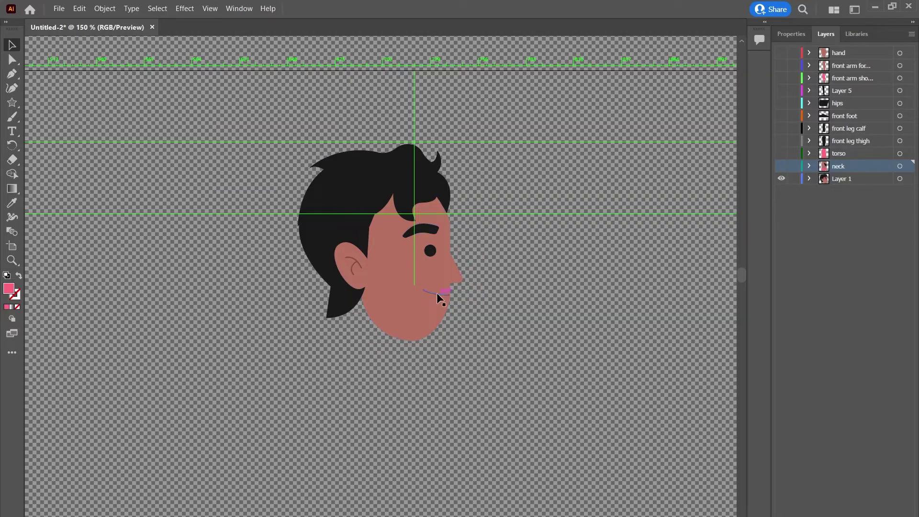
# - Ungroup the head artwork and select the face and ear shapes together
pyautogui.click(409, 304)
pyautogui.rightClick(394, 288)
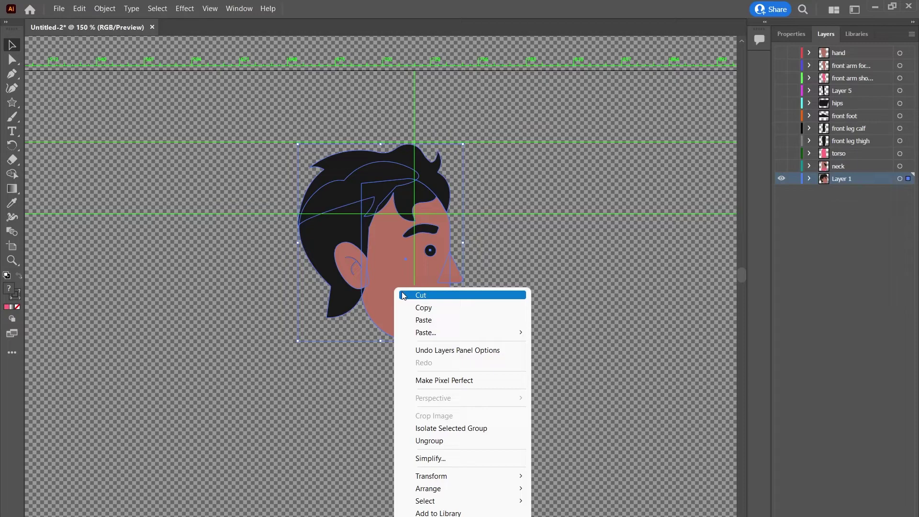
pyautogui.click(433, 441)
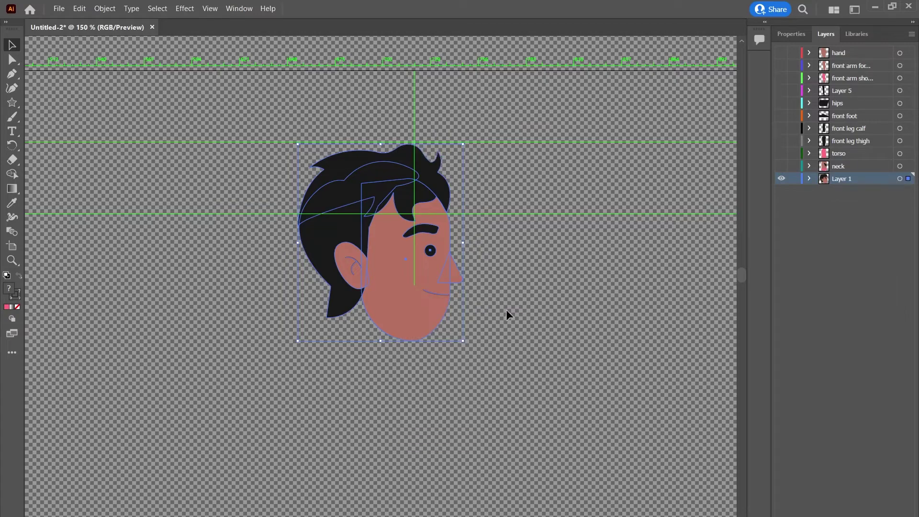
pyautogui.click(407, 301)
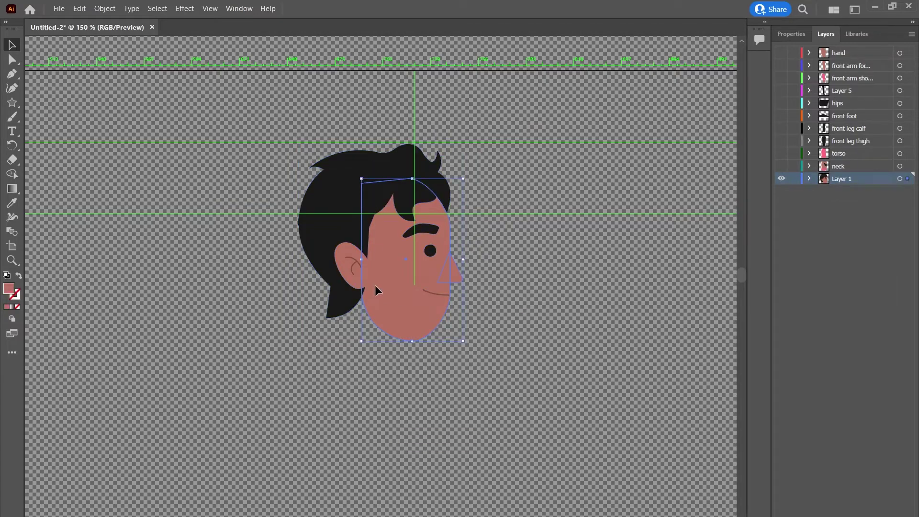
pyautogui.keyDown('shift'); pyautogui.click(348, 276); pyautogui.keyUp('shift')
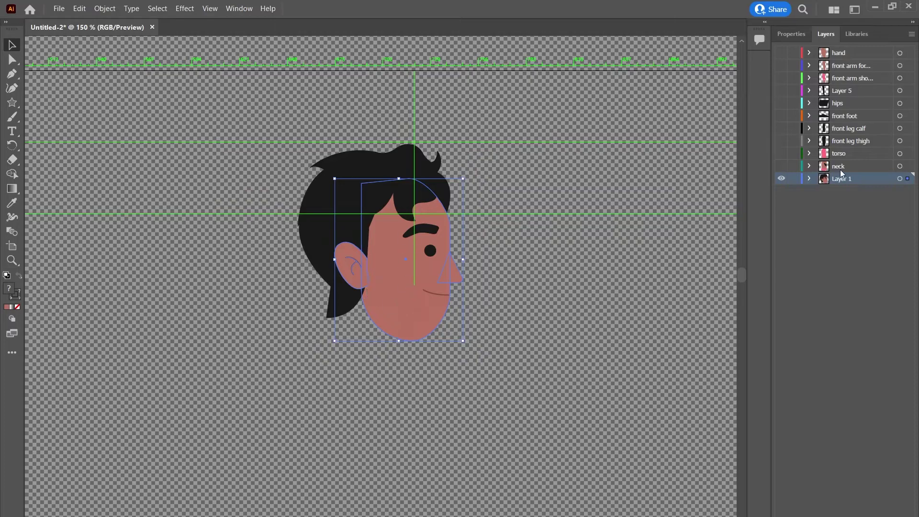
# - Move the face and ear onto a new layer named facew and hide it
pyautogui.hotkey('ctrl', 'l')
pyautogui.doubleClick(843, 179)
pyautogui.write('facew')
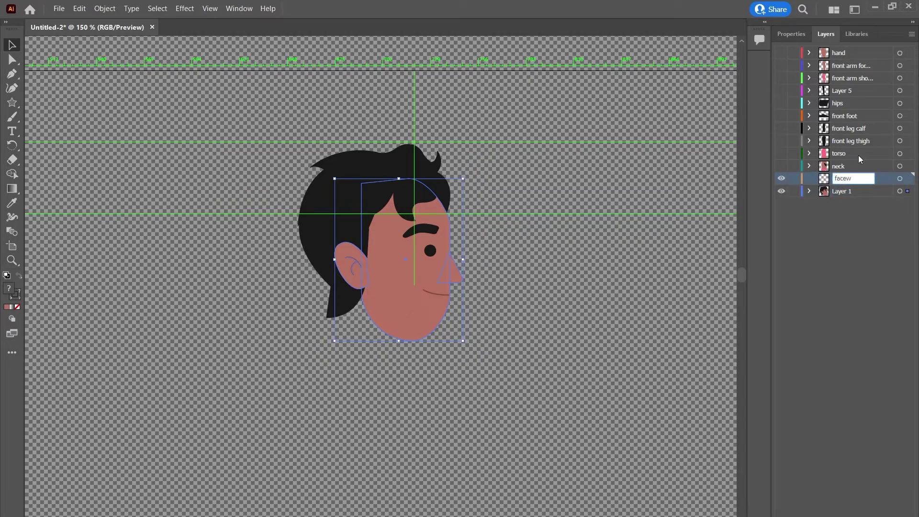
pyautogui.press('Return')
pyautogui.moveTo(907, 191); pyautogui.dragTo(908, 178)
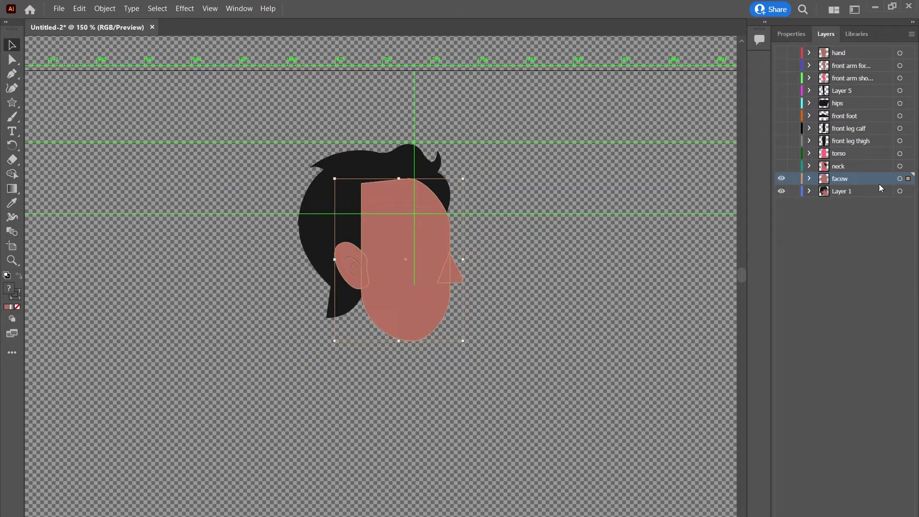
pyautogui.click(782, 178)
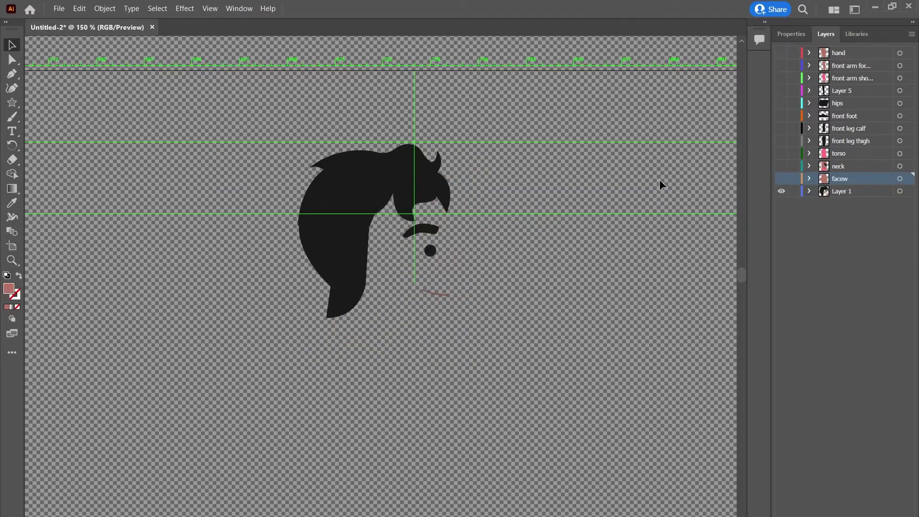
# - Select the top hair shape
pyautogui.click(375, 181)
pyautogui.click(244, 148)
pyautogui.click(345, 185)
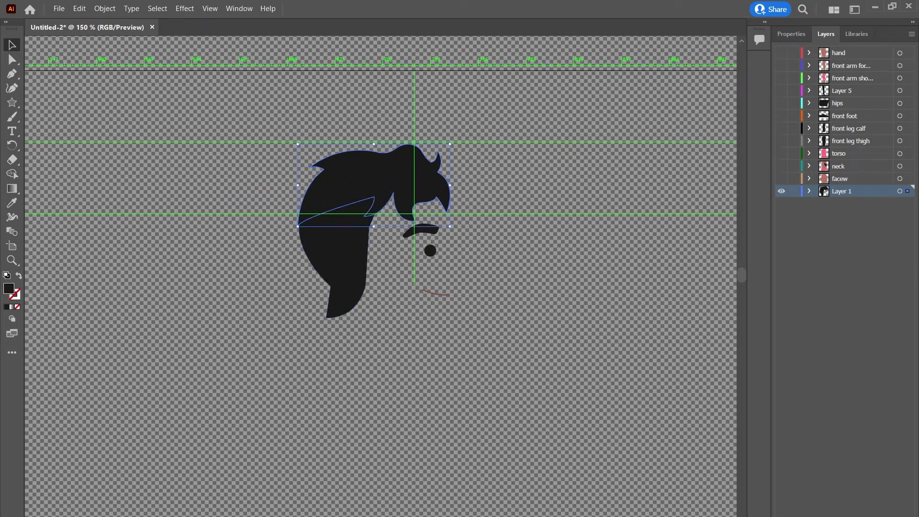
# - Move the top hair shape onto a new hidden layer named hair top
pyautogui.hotkey('ctrl', 'l')
pyautogui.doubleClick(846, 191)
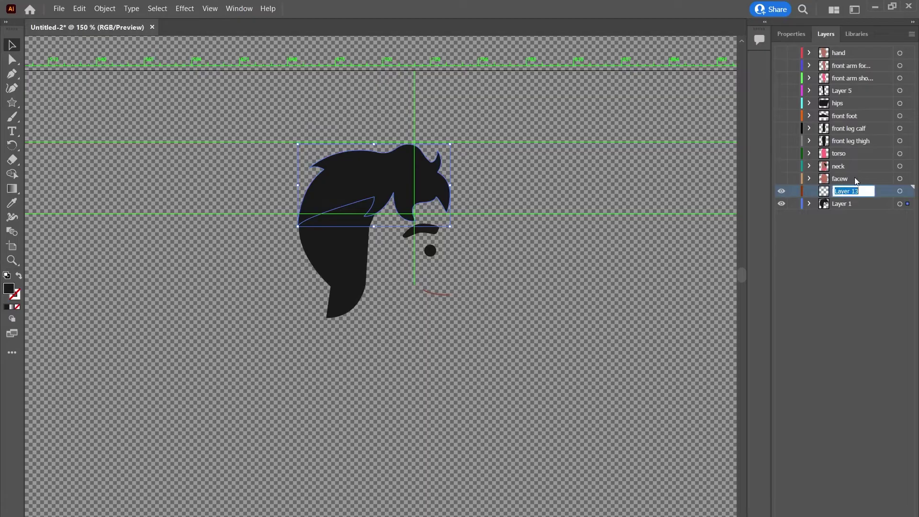
pyautogui.write('hair top')
pyautogui.press('Return')
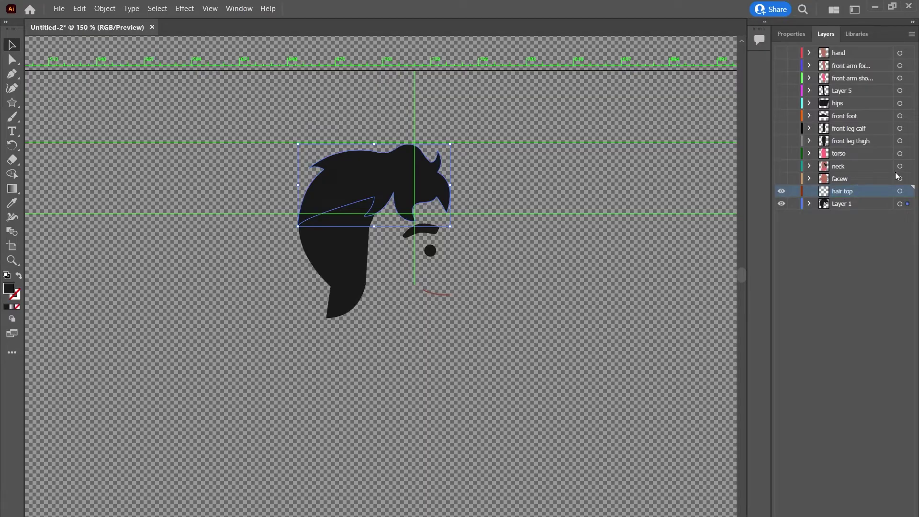
pyautogui.moveTo(908, 203); pyautogui.dragTo(908, 191)
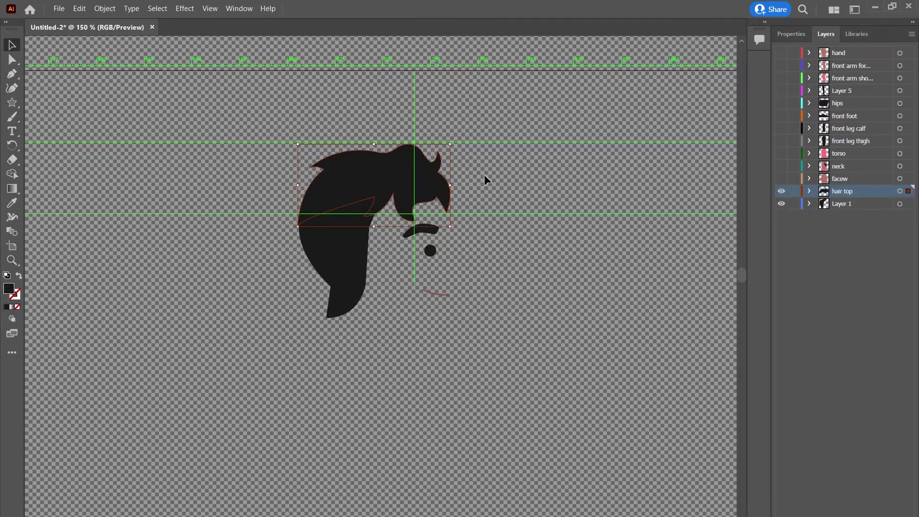
pyautogui.click(781, 191)
# - Move the back hair shape onto a new layer named hair back
pyautogui.click(343, 246)
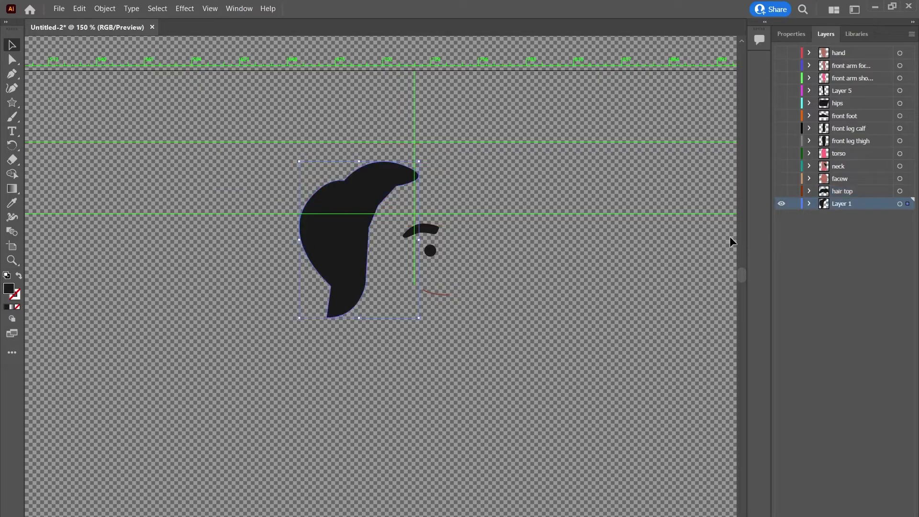
pyautogui.hotkey('ctrl', 'l')
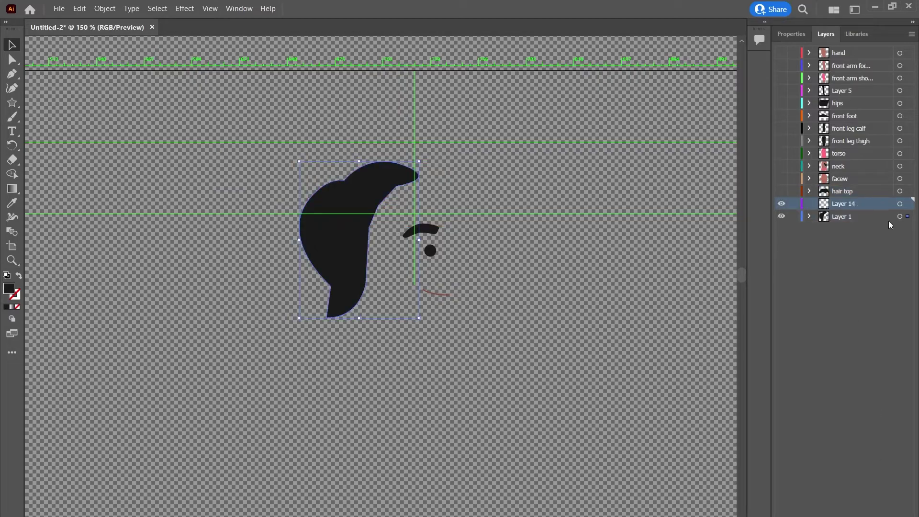
pyautogui.moveTo(908, 217); pyautogui.dragTo(908, 203)
pyautogui.doubleClick(852, 205)
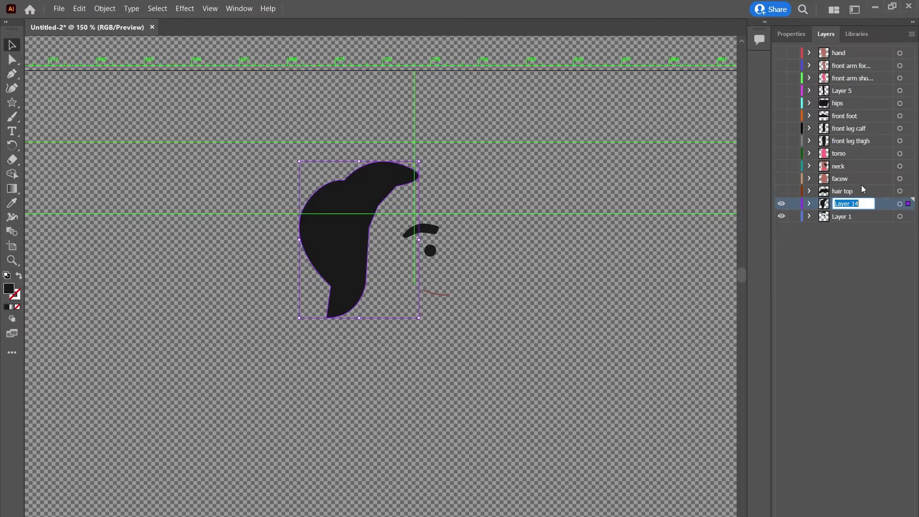
pyautogui.write('hair back')
pyautogui.press('Return')
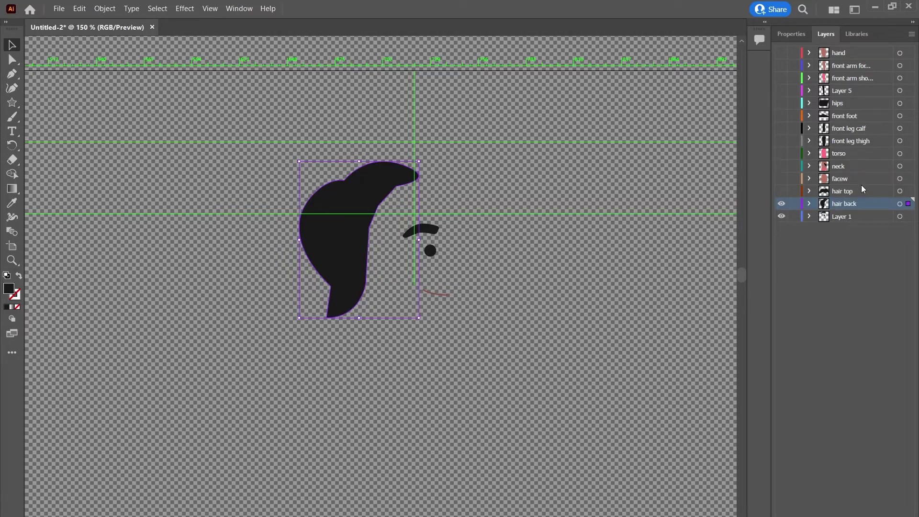
# - Hide the hair back layer and ungroup the eyebrow artwork
pyautogui.click(781, 204)
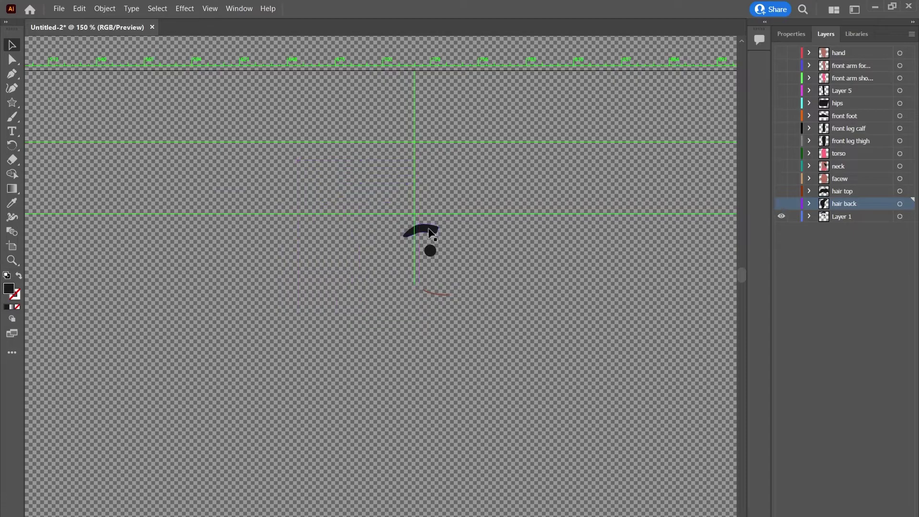
pyautogui.click(428, 235)
pyautogui.rightClick(429, 234)
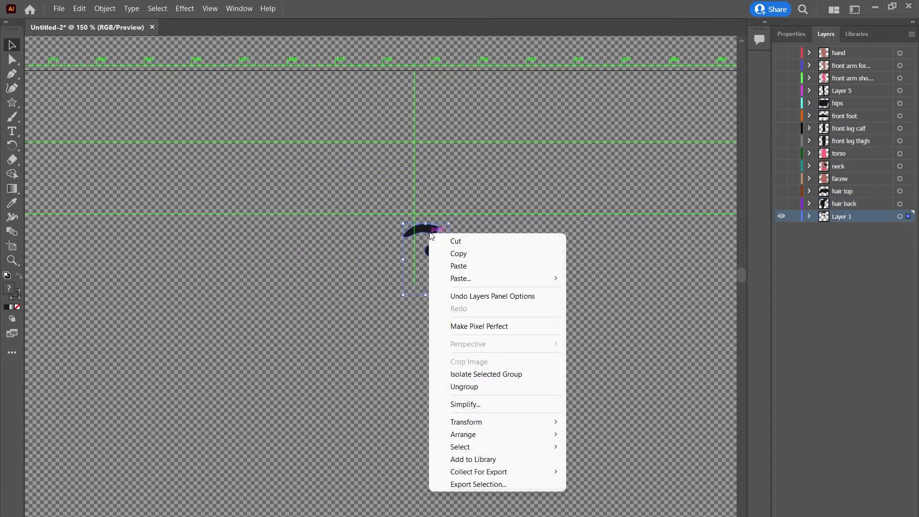
pyautogui.moveTo(478, 437)
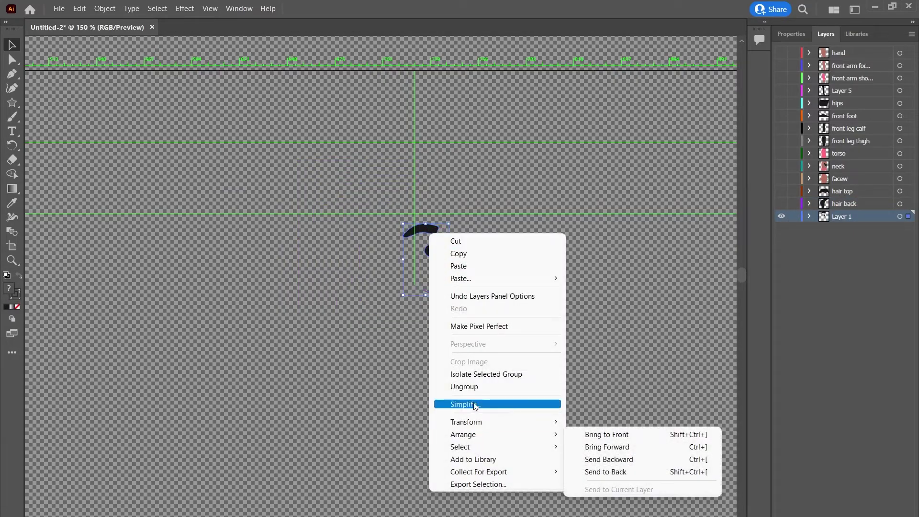
pyautogui.click(483, 387)
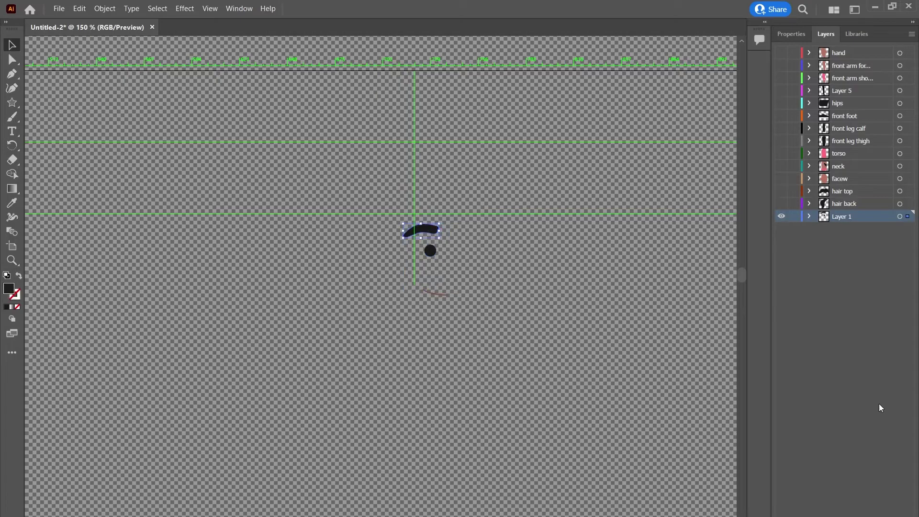
# - Move the eyebrow path onto a new layer named eeybrow and hide it
pyautogui.click(893, 510)
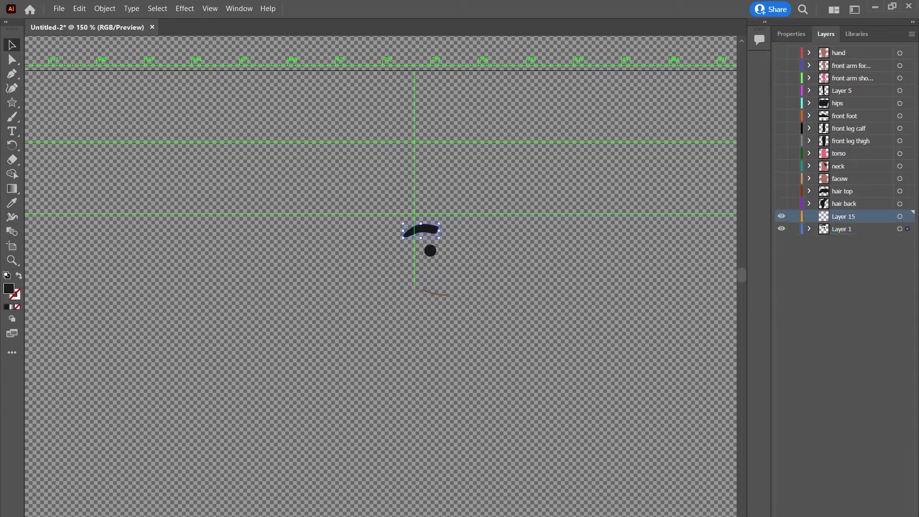
pyautogui.doubleClick(841, 216)
pyautogui.write('eeybro')
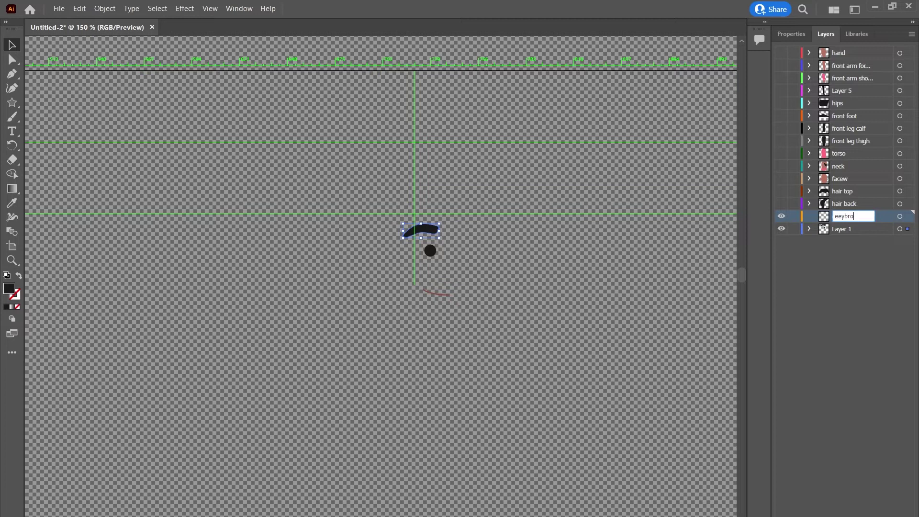
pyautogui.write('w')
pyautogui.press('Return')
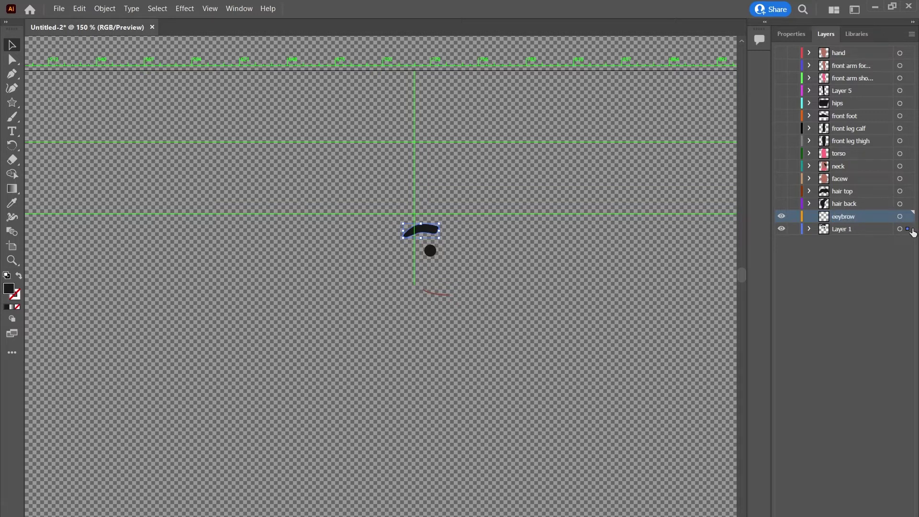
pyautogui.moveTo(910, 229); pyautogui.dragTo(909, 216)
pyautogui.click(781, 217)
# - Move the eye dot onto a new layer named eyeball and hide it
pyautogui.click(430, 250)
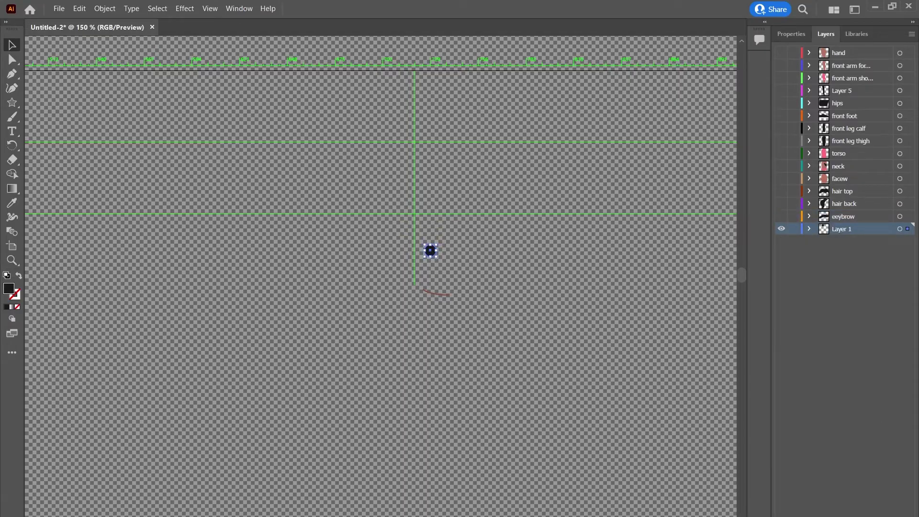
pyautogui.hotkey('ctrl', 'l')
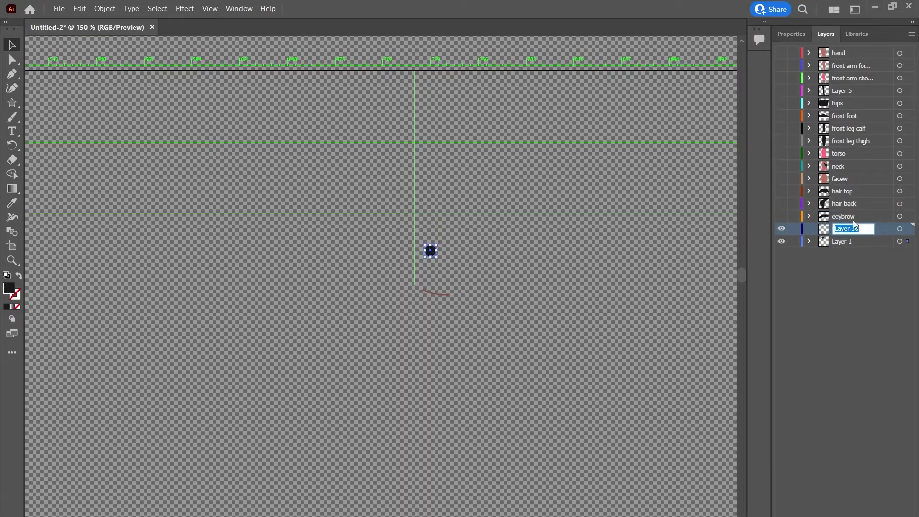
pyautogui.write('eyeball')
pyautogui.press('Return')
pyautogui.moveTo(909, 243); pyautogui.dragTo(909, 228)
pyautogui.click(782, 228)
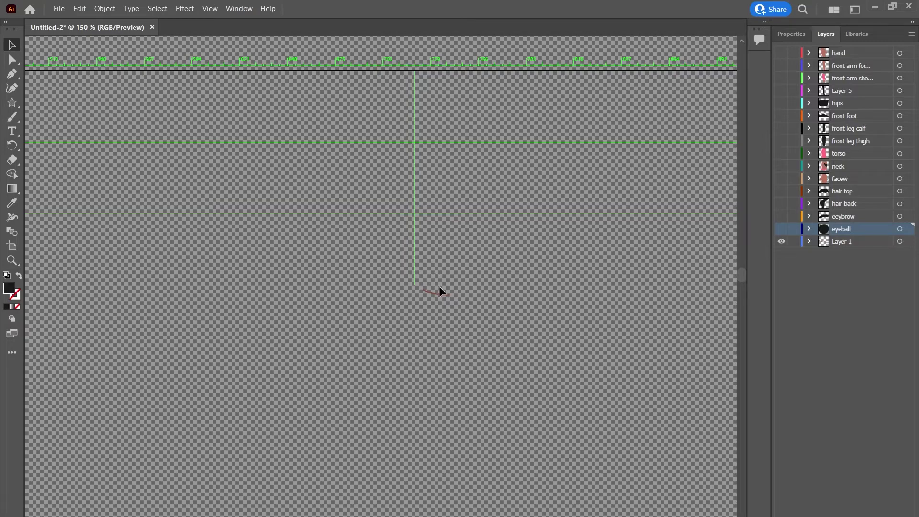
# - Move the mouth line onto a new mouth layer, then make all layers visible again
pyautogui.moveTo(442, 293); pyautogui.dragTo(449, 292)
pyautogui.hotkey('ctrl', 'l')
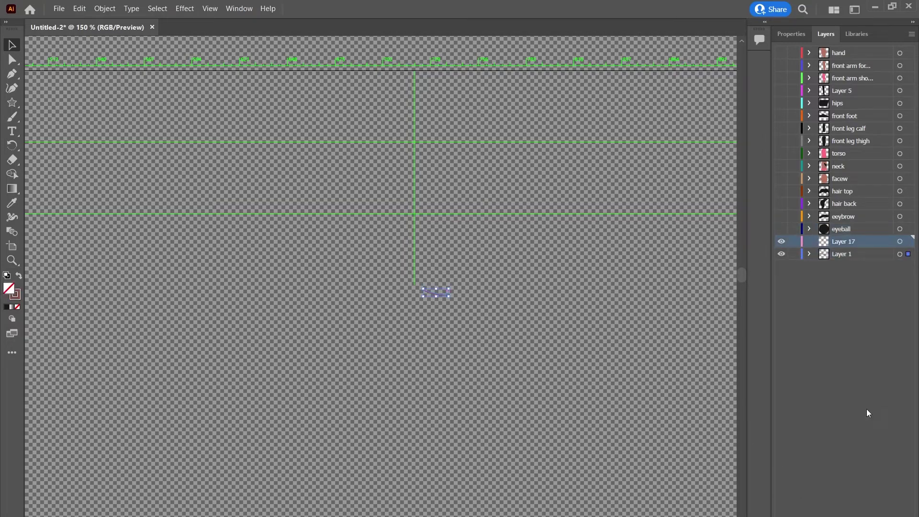
pyautogui.doubleClick(852, 240)
pyautogui.write('mou')
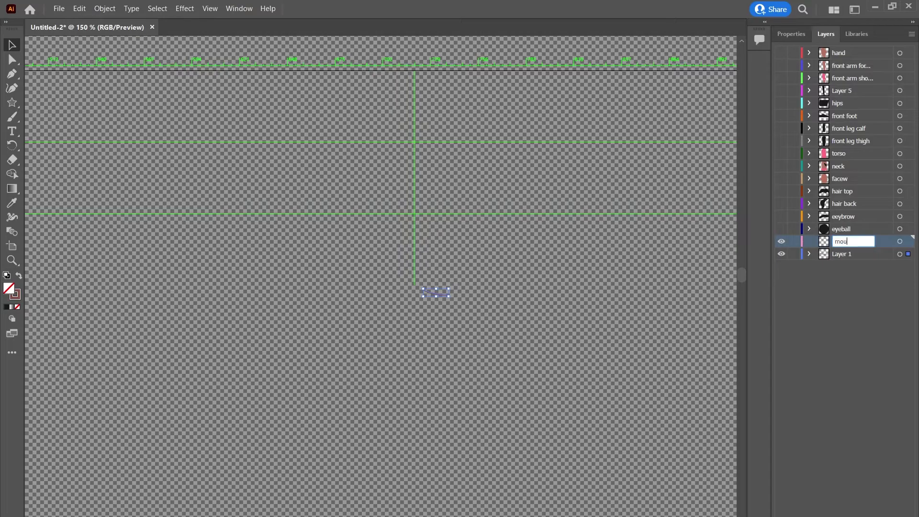
pyautogui.write('th')
pyautogui.press('Return')
pyautogui.moveTo(908, 254); pyautogui.dragTo(908, 242)
pyautogui.moveTo(782, 256); pyautogui.dragTo(791, 60)
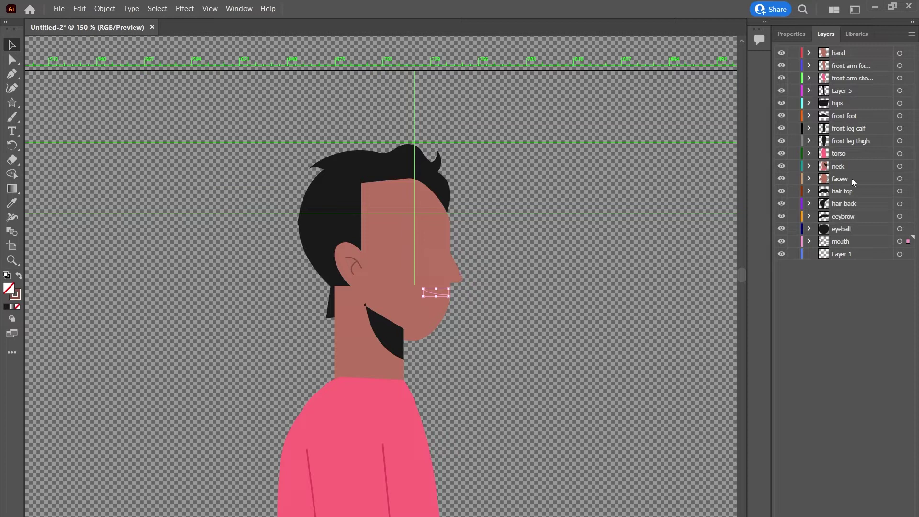
# - Restack facew below mouth, and hair back and neck just above Layer 1, then fit the artboard
pyautogui.moveTo(846, 177); pyautogui.dragTo(825, 255)
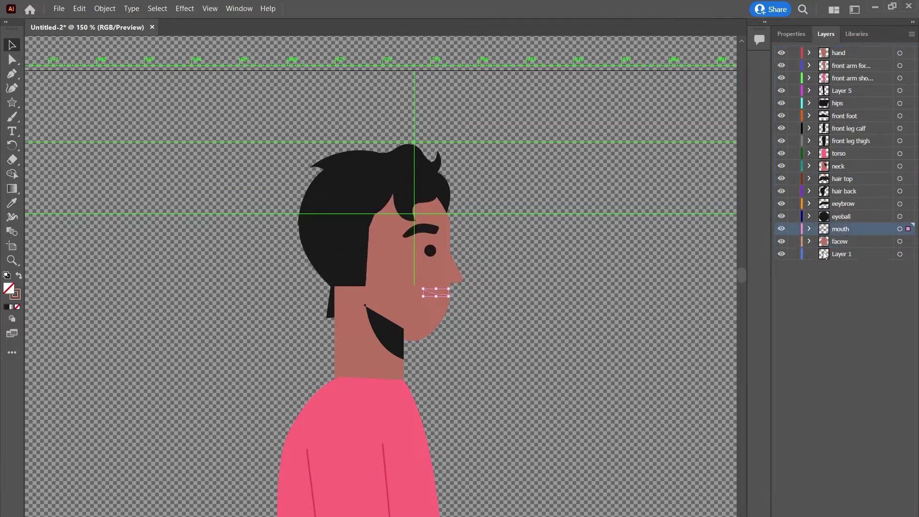
pyautogui.moveTo(846, 192); pyautogui.dragTo(851, 251)
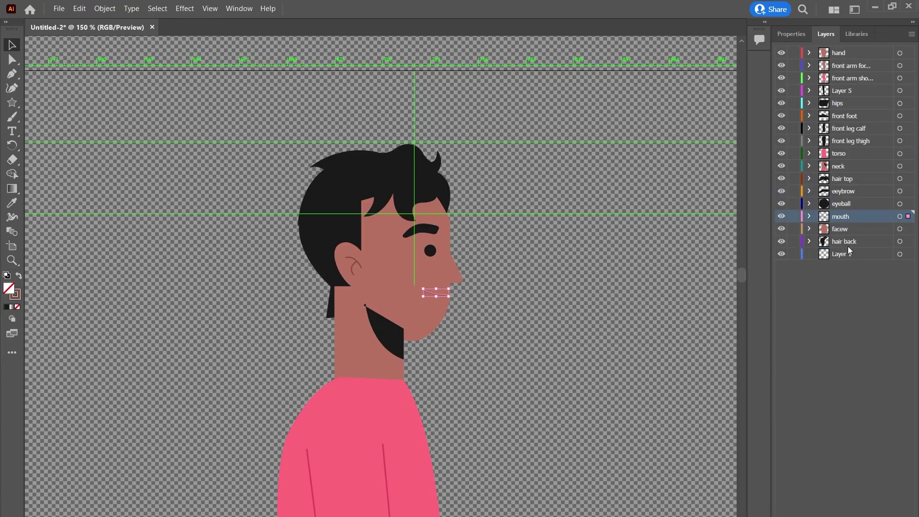
pyautogui.click(846, 180)
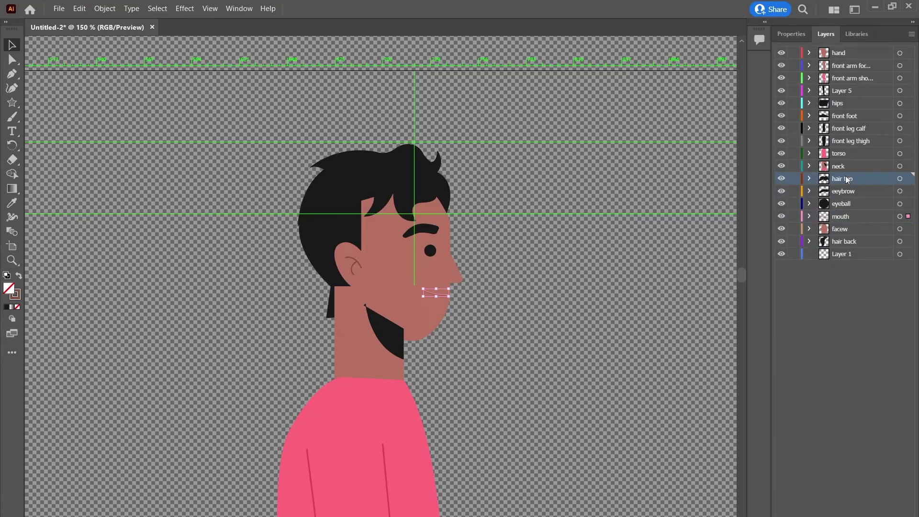
pyautogui.click(503, 368)
pyautogui.moveTo(838, 170); pyautogui.dragTo(848, 254)
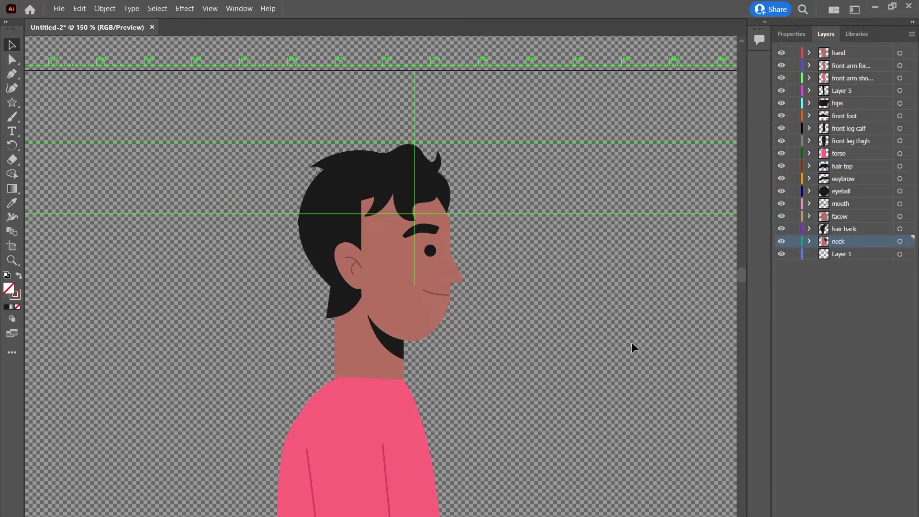
pyautogui.hotkey('ctrl', '0')
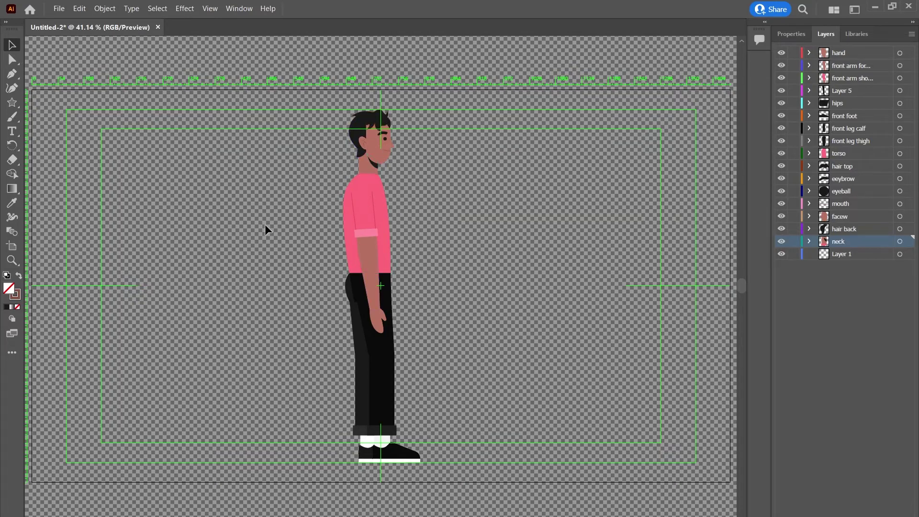
# - Save the file to the computer as 'walk cycle 2 do not use.ai', then switch to After Effects
pyautogui.click(58, 9)
pyautogui.click(83, 132)
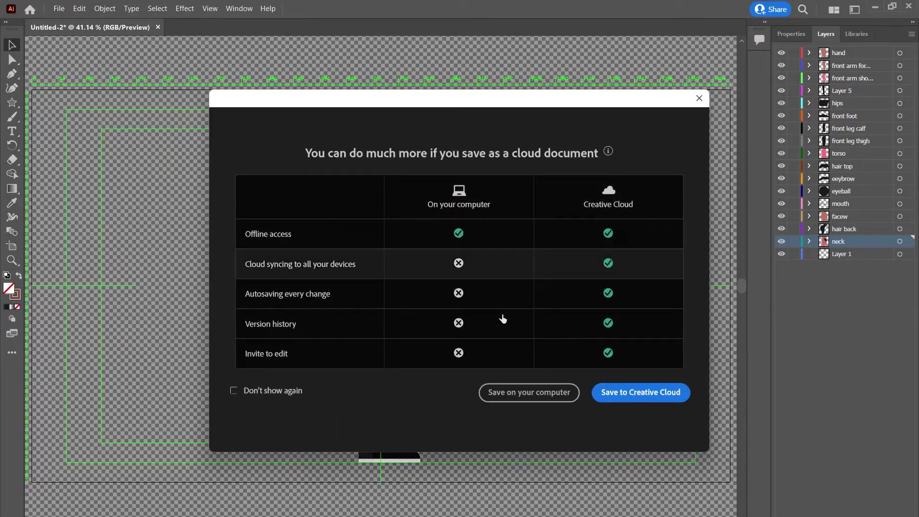
pyautogui.click(523, 389)
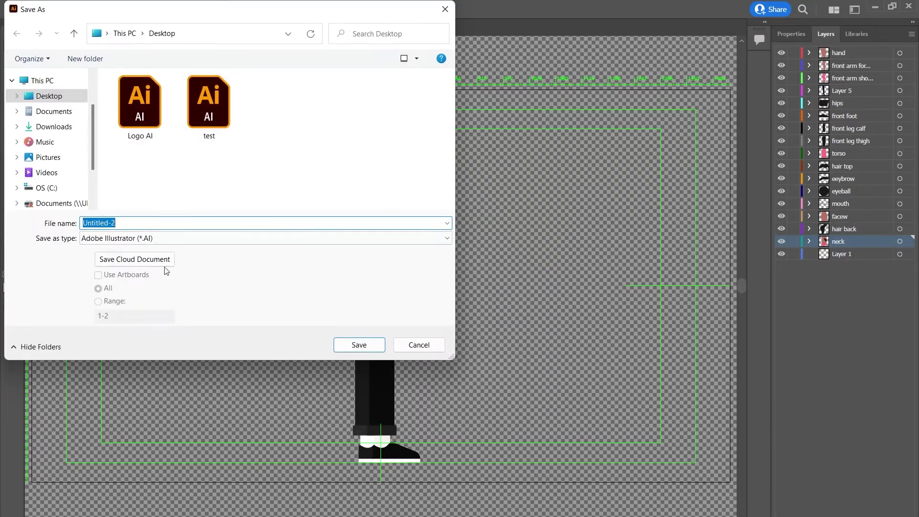
pyautogui.write('walk cycle 2 do not use')
pyautogui.click(369, 345)
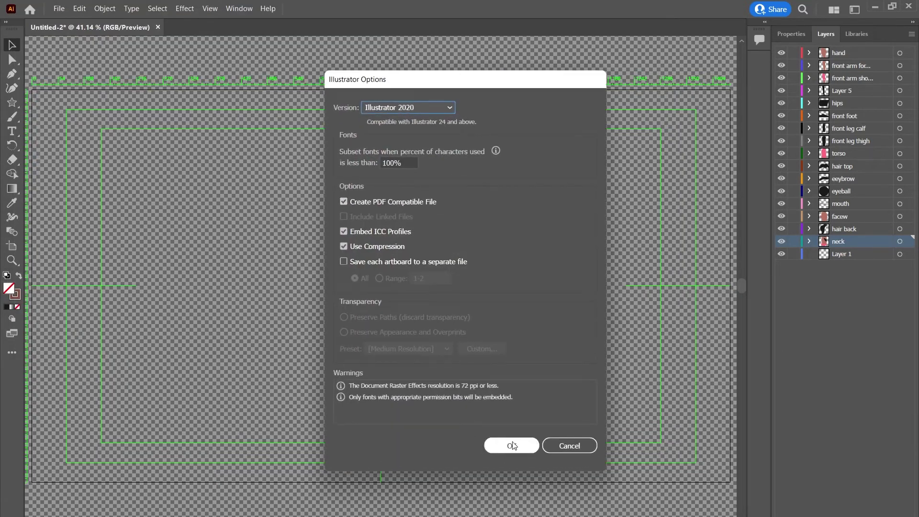
pyautogui.click(511, 445)
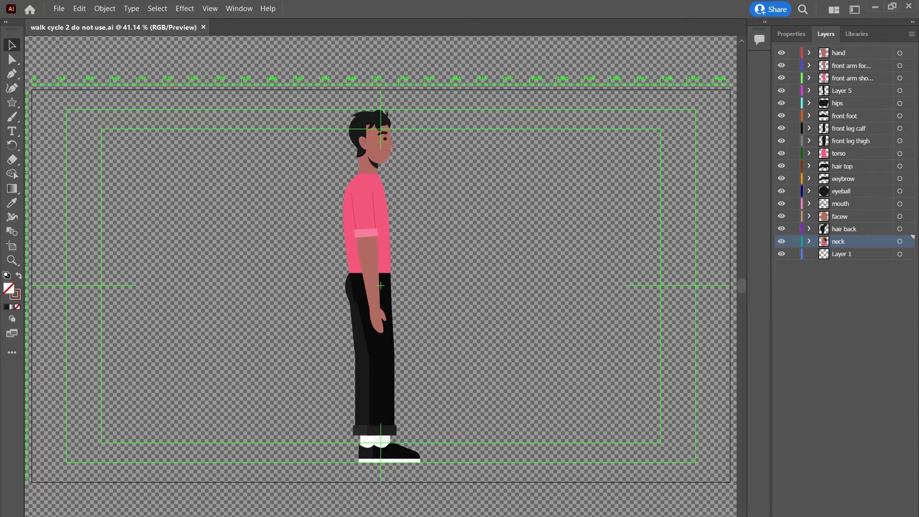
pyautogui.click(345, 491)
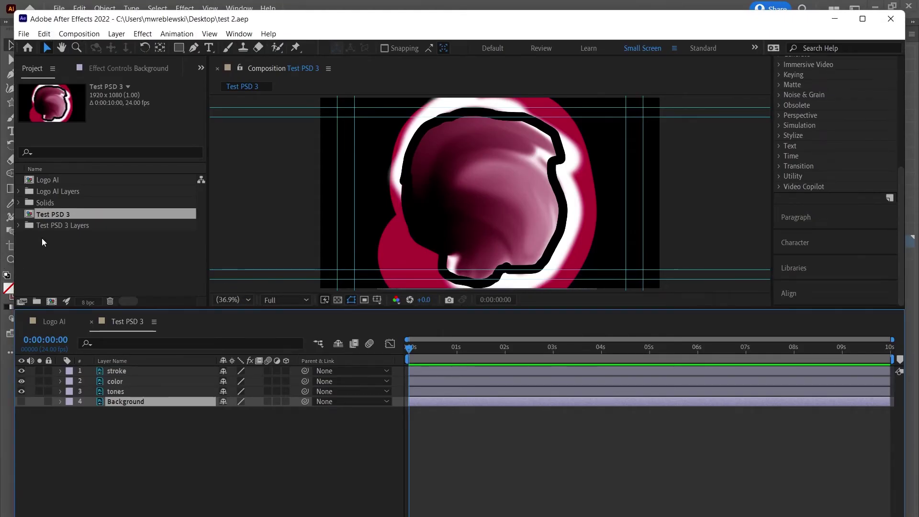
# - Import the Walk cycle Illustrator file from Downloads as Composition - Retain Layer Sizes
pyautogui.click(23, 33)
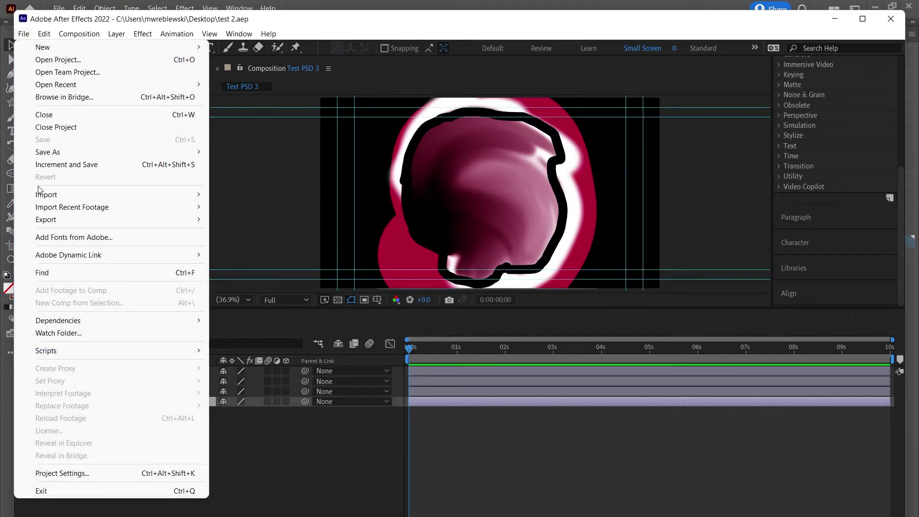
pyautogui.moveTo(133, 195)
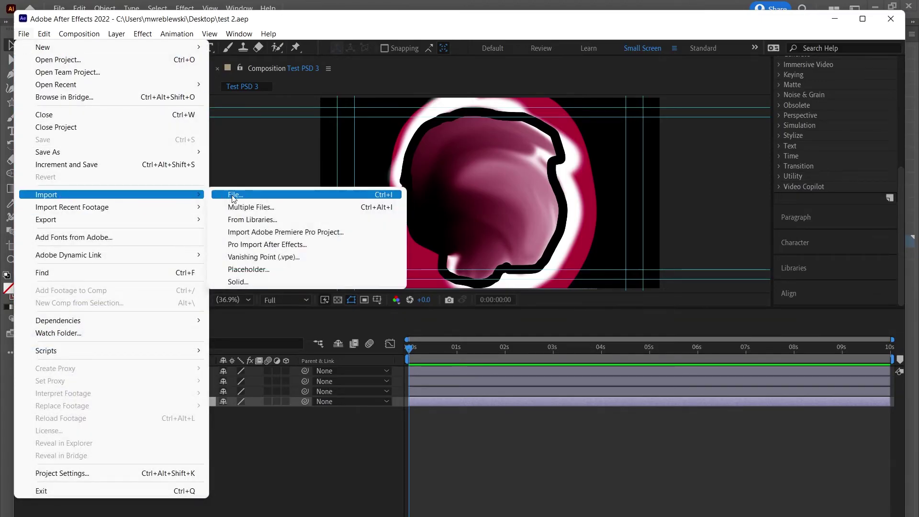
pyautogui.click(234, 195)
pyautogui.click(68, 224)
pyautogui.click(153, 170)
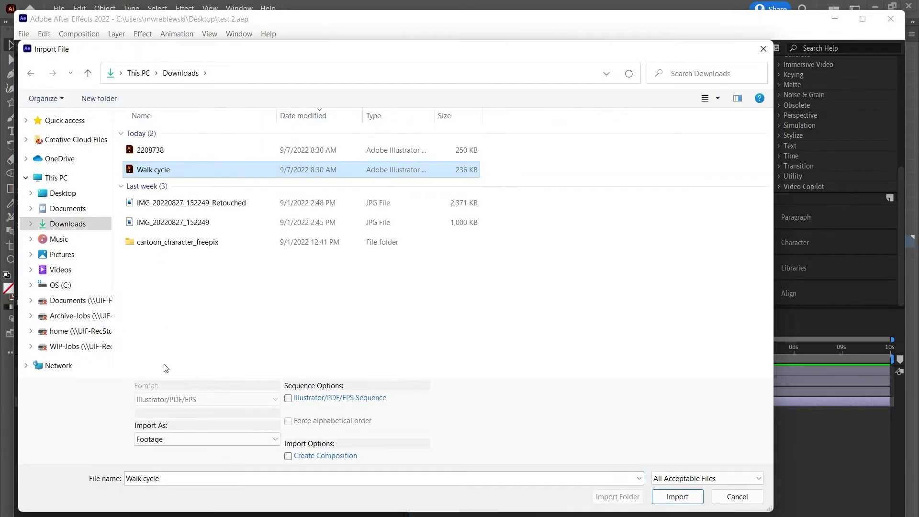
pyautogui.click(171, 440)
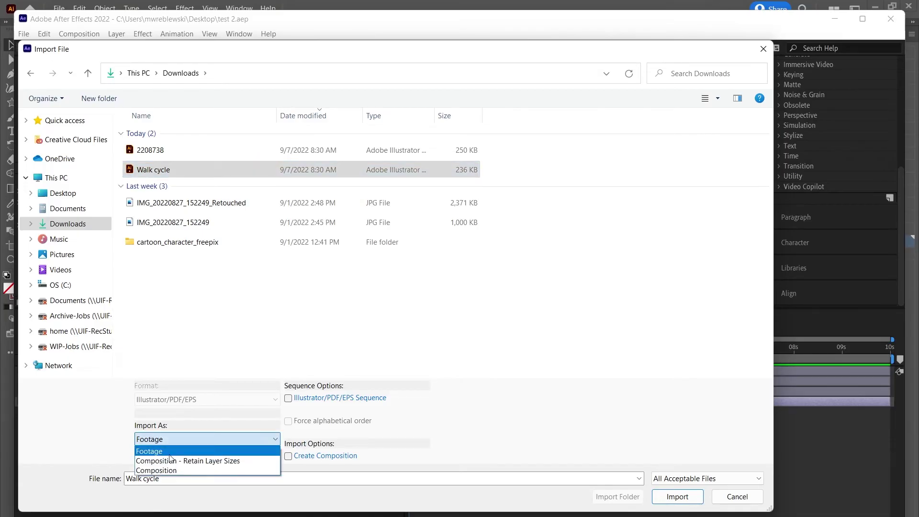
pyautogui.click(253, 461)
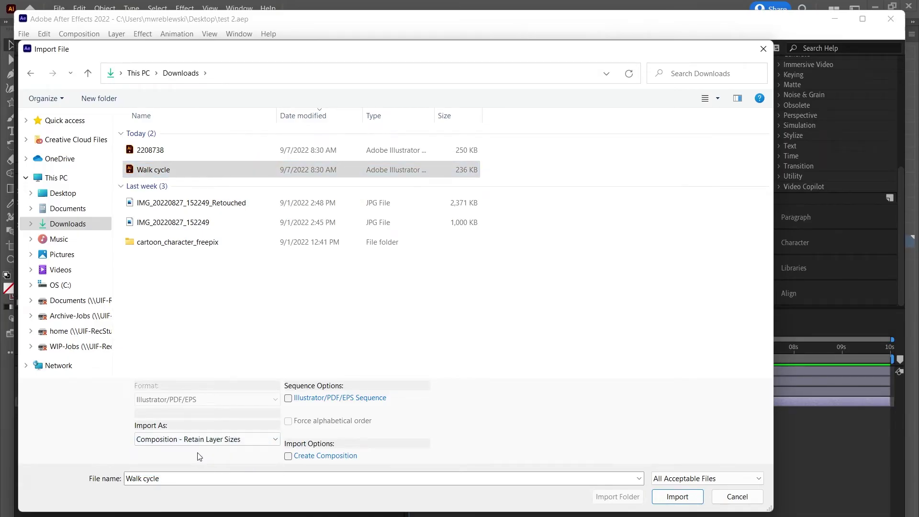
pyautogui.click(677, 496)
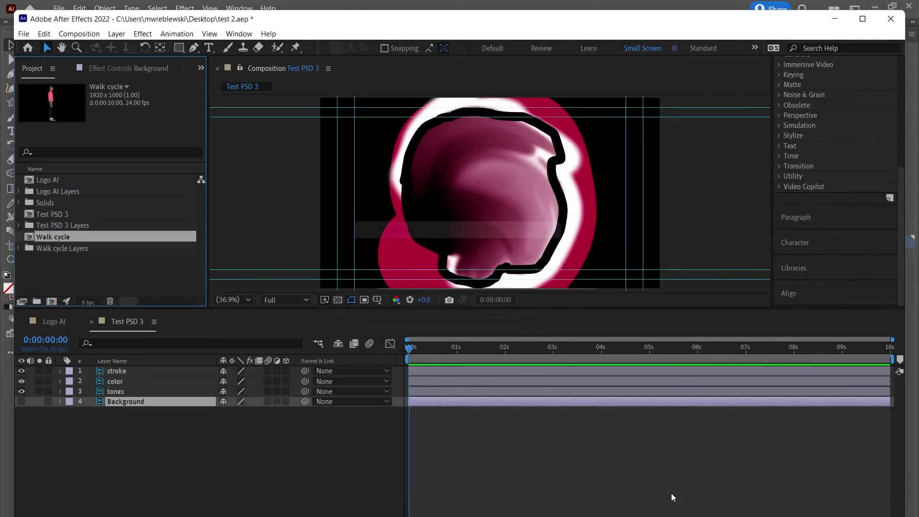
# - Open the Walk cycle comp, enable collapse transformations on all 14 layers, show Switches, and enlarge the viewer
pyautogui.doubleClick(30, 238)
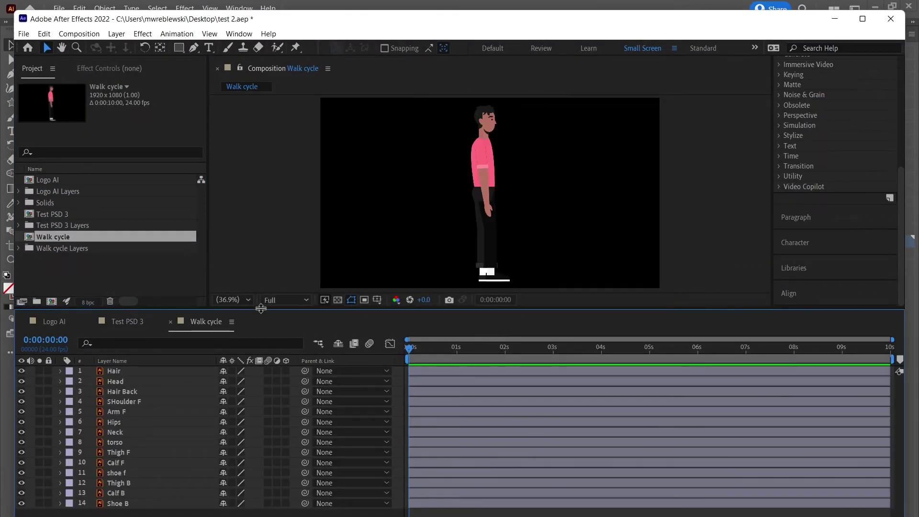
pyautogui.moveTo(261, 308); pyautogui.dragTo(261, 216)
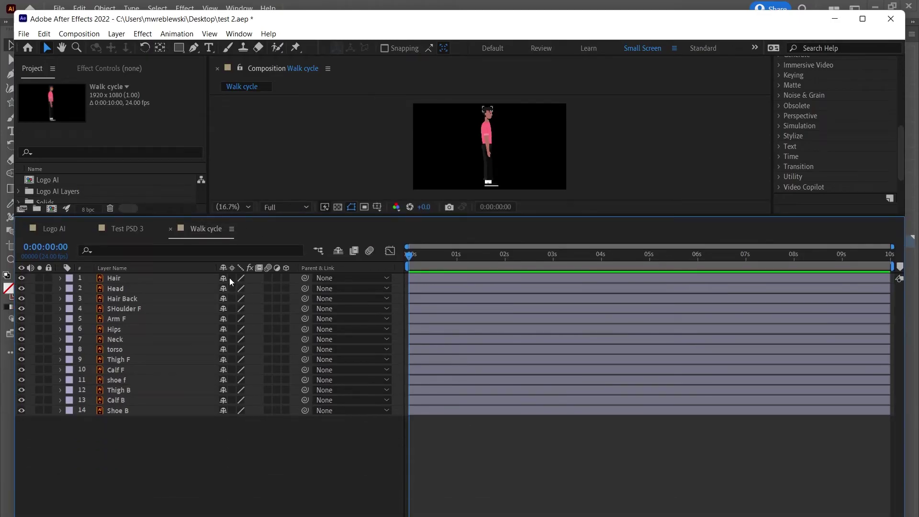
pyautogui.moveTo(228, 277); pyautogui.dragTo(234, 426)
pyautogui.press('F4')
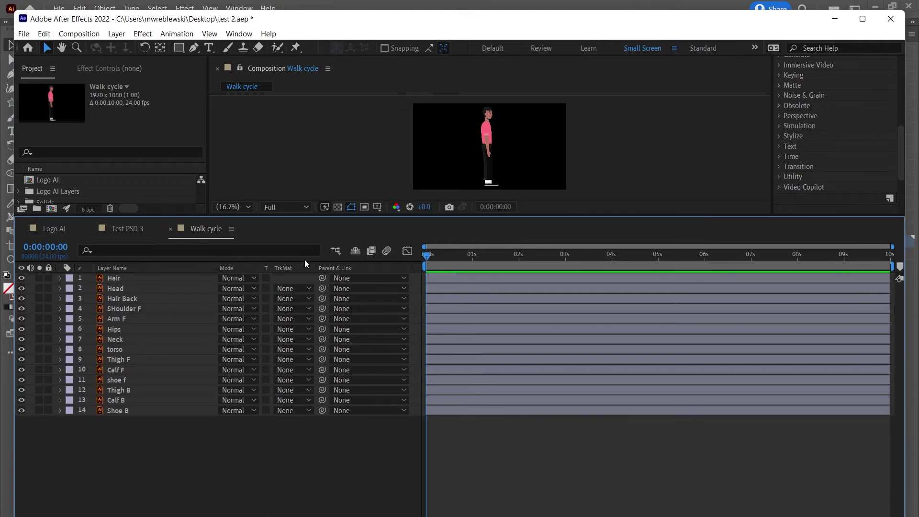
pyautogui.press('F4')
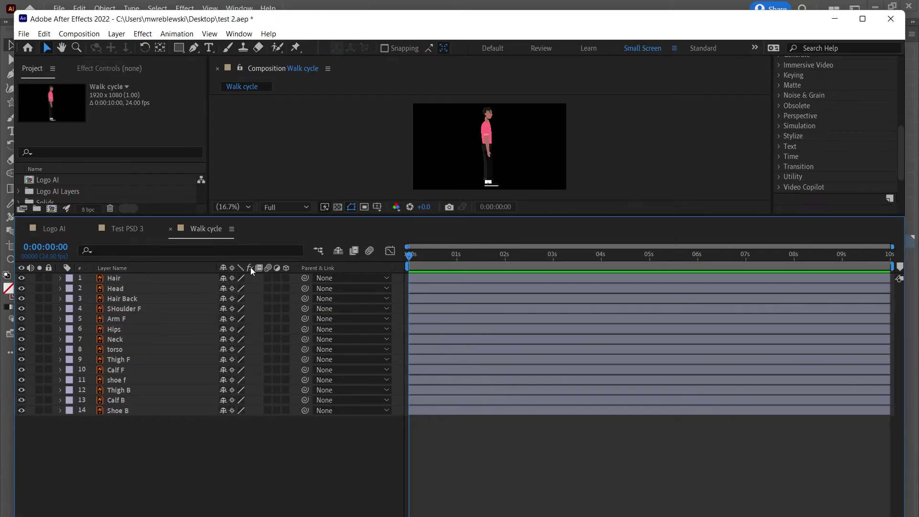
pyautogui.moveTo(261, 217); pyautogui.dragTo(262, 262)
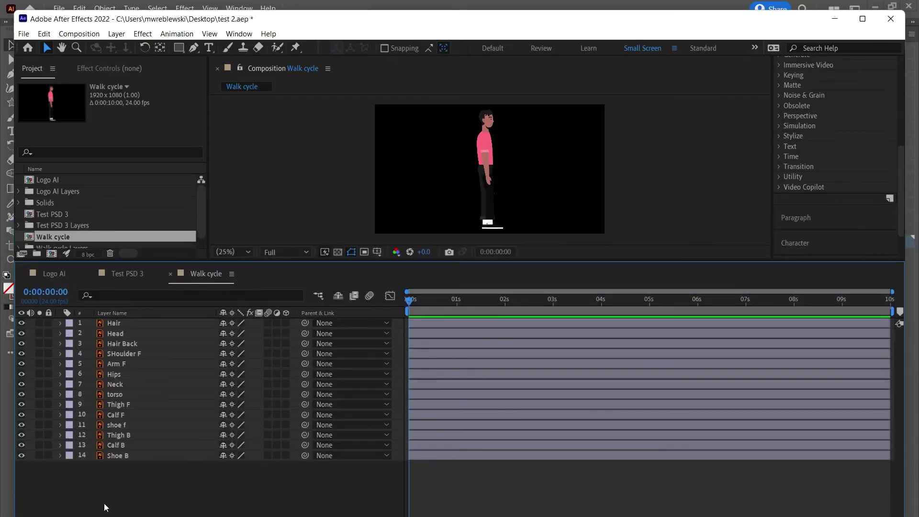
# - Add a medium cyan solid, move it below all 14 character layers, and enlarge the viewer
pyautogui.click(116, 34)
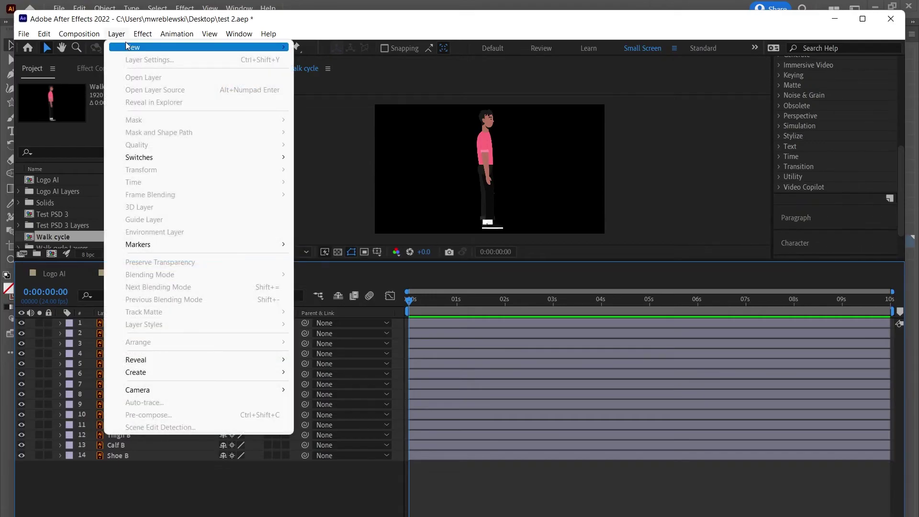
pyautogui.moveTo(201, 47)
pyautogui.click(321, 61)
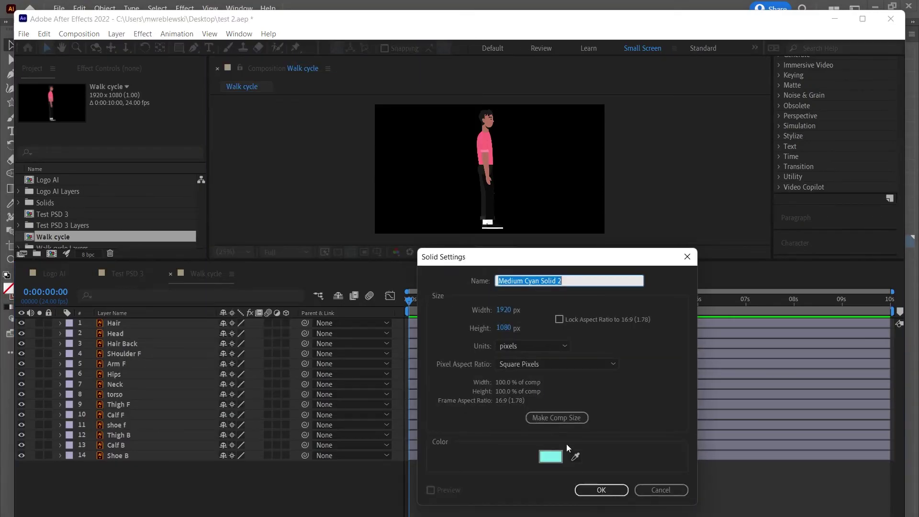
pyautogui.click(596, 488)
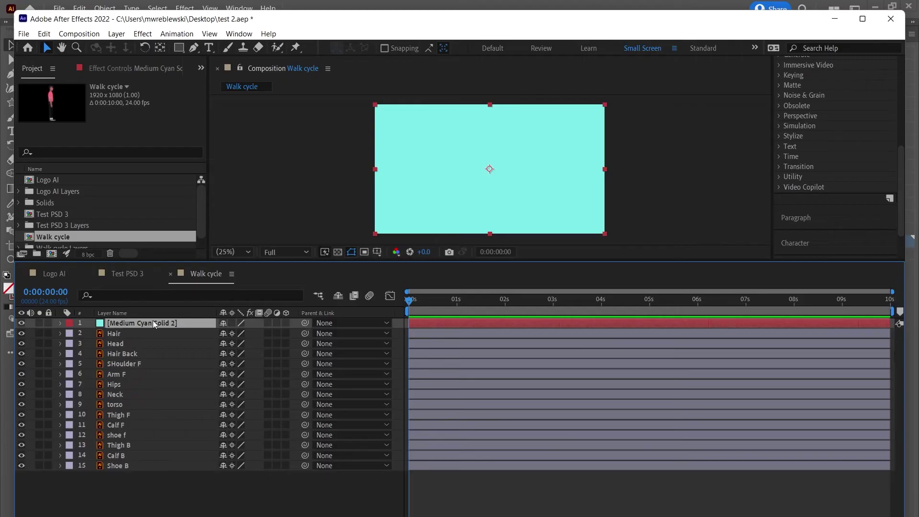
pyautogui.moveTo(153, 320); pyautogui.dragTo(140, 476)
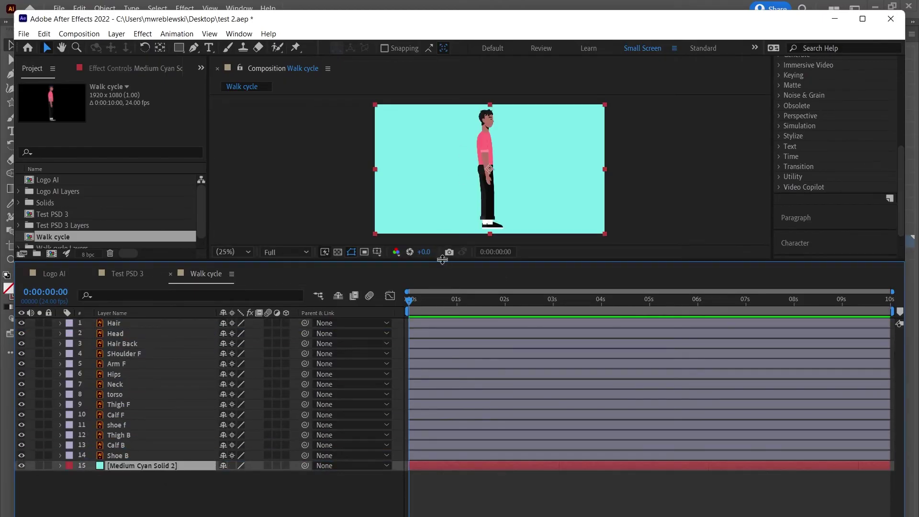
pyautogui.moveTo(442, 260); pyautogui.dragTo(441, 284)
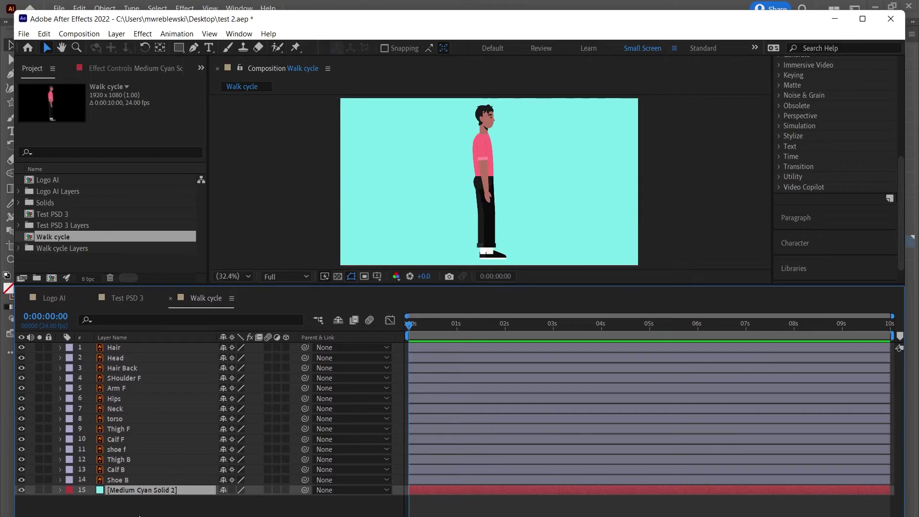
pyautogui.click(139, 514)
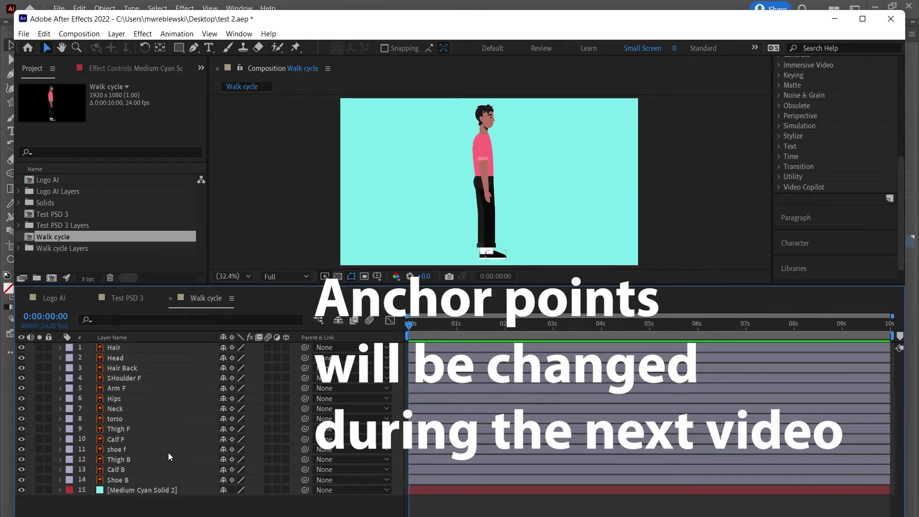
# - Parent the Hair layer to Head using the Parent & Link dropdown
pyautogui.click(113, 348)
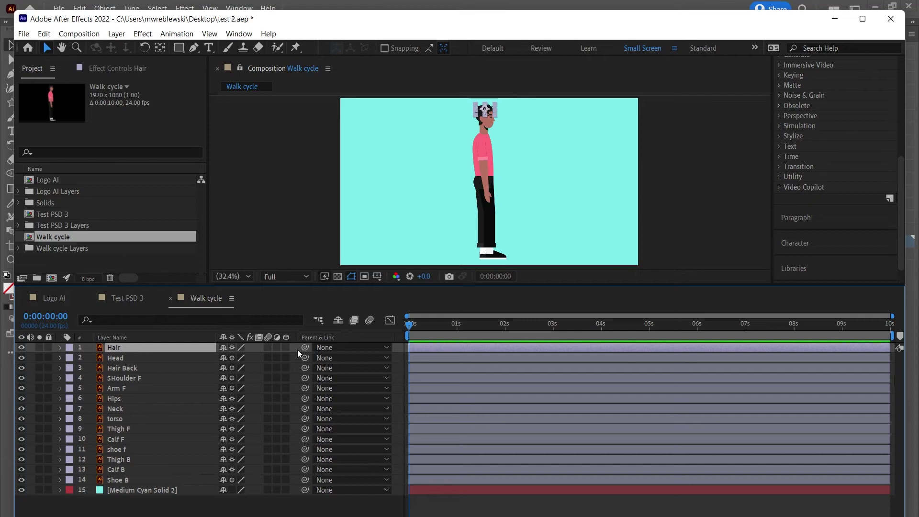
pyautogui.click(334, 348)
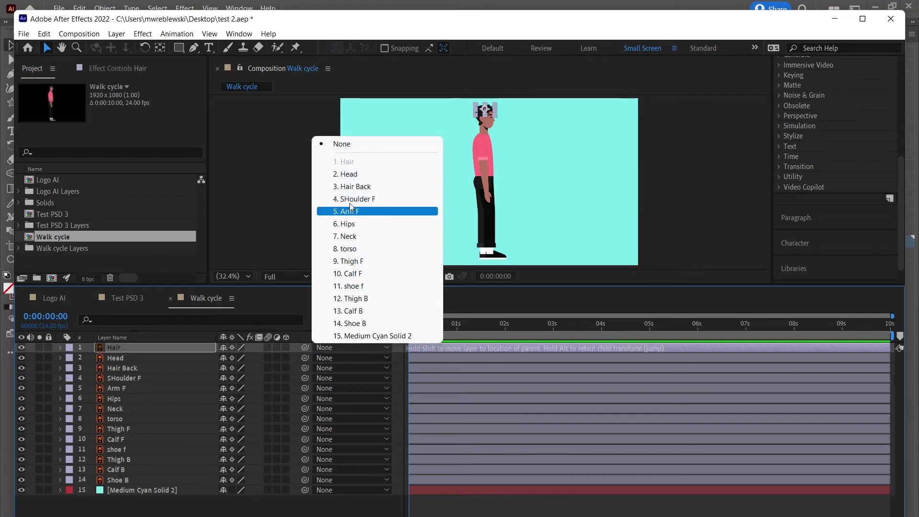
pyautogui.click(349, 173)
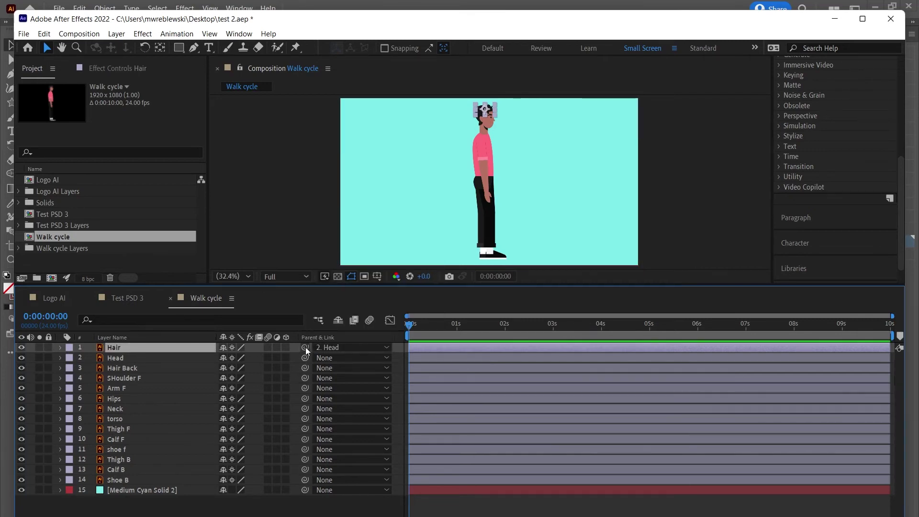
pyautogui.moveTo(305, 347)
pyautogui.mouseDown()
pyautogui.moveTo(270, 357)
pyautogui.moveTo(124, 355)
pyautogui.moveTo(310, 350)
pyautogui.mouseUp()
# - Pick-whip Hair Back to Head, SHoulder F to torso, and Arm F to SHoulder F
pyautogui.click(115, 359)
pyautogui.click(122, 369)
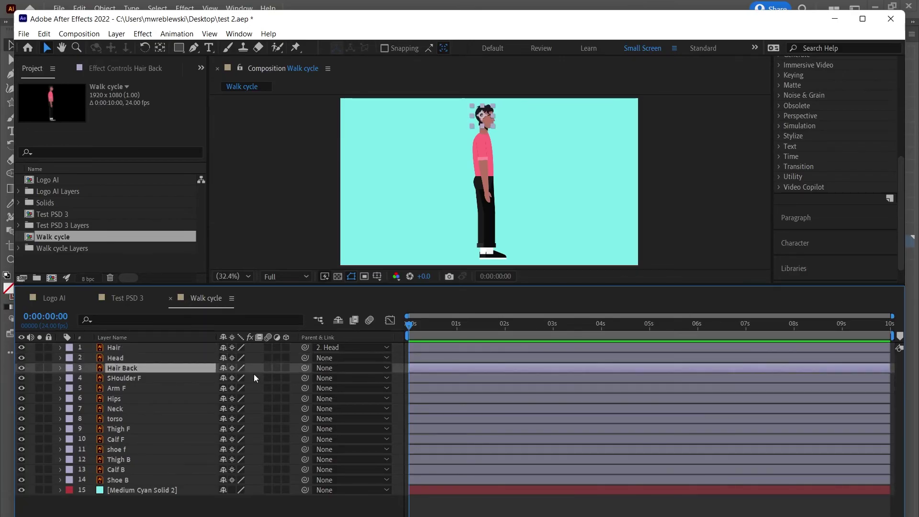
pyautogui.moveTo(308, 365); pyautogui.dragTo(119, 357)
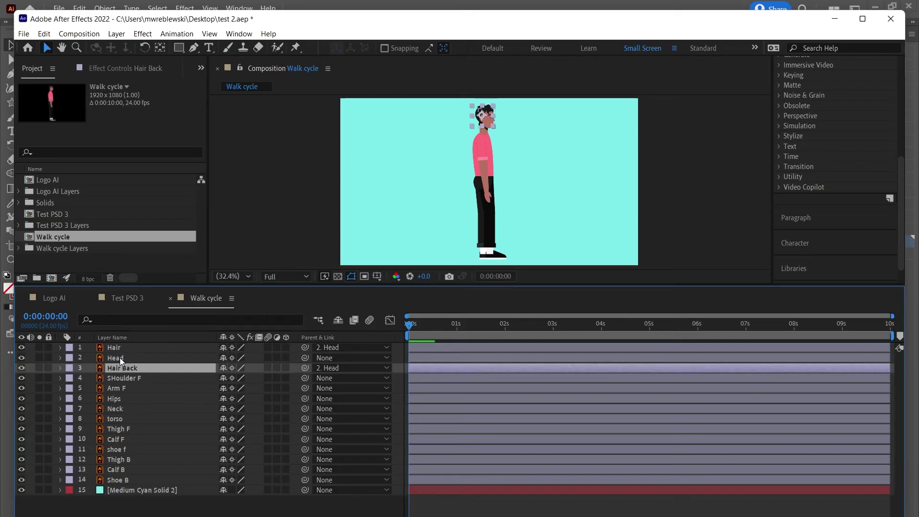
pyautogui.click(128, 378)
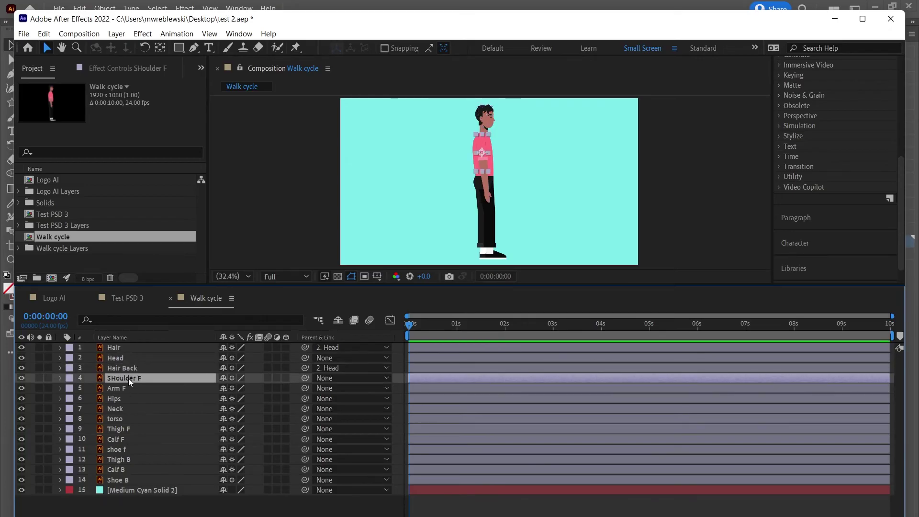
pyautogui.moveTo(305, 378); pyautogui.dragTo(125, 421)
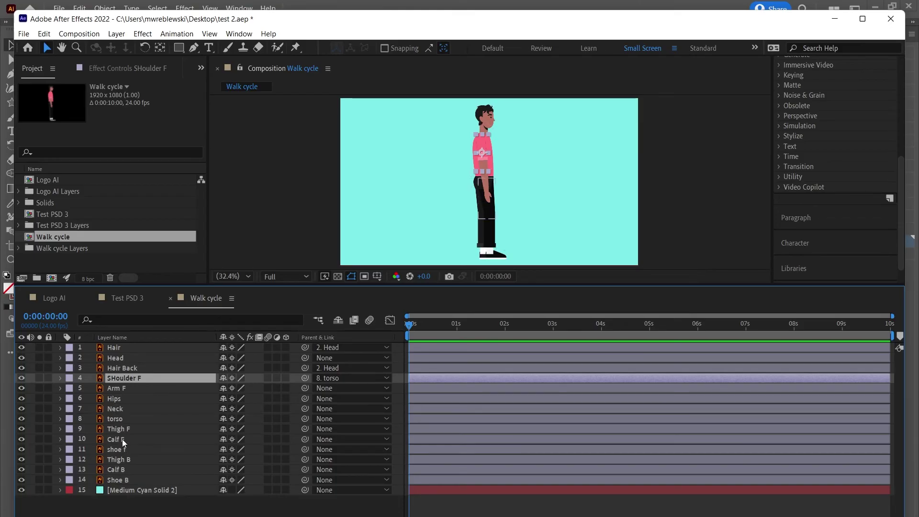
pyautogui.moveTo(305, 388); pyautogui.dragTo(133, 381)
# - Parent the Hips and Neck layers to torso, and Thigh F to Hips
pyautogui.click(115, 401)
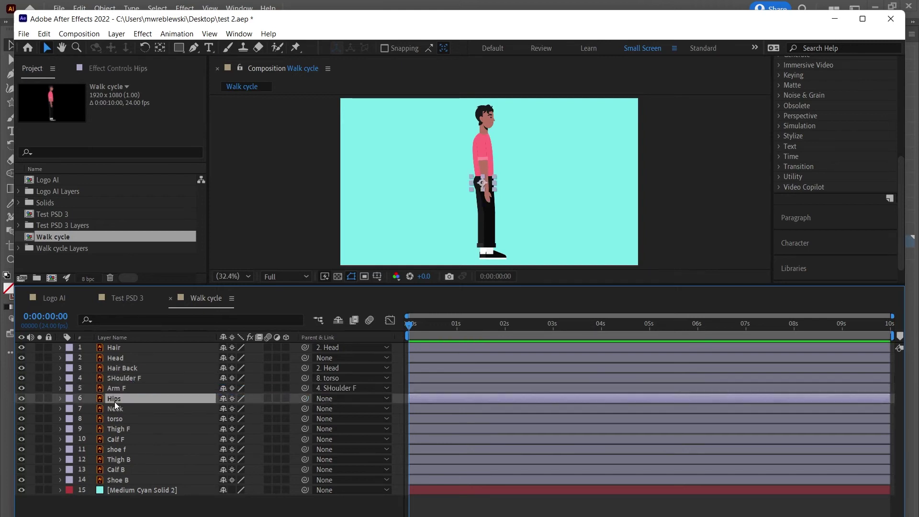
pyautogui.moveTo(305, 398); pyautogui.dragTo(111, 418)
pyautogui.click(111, 410)
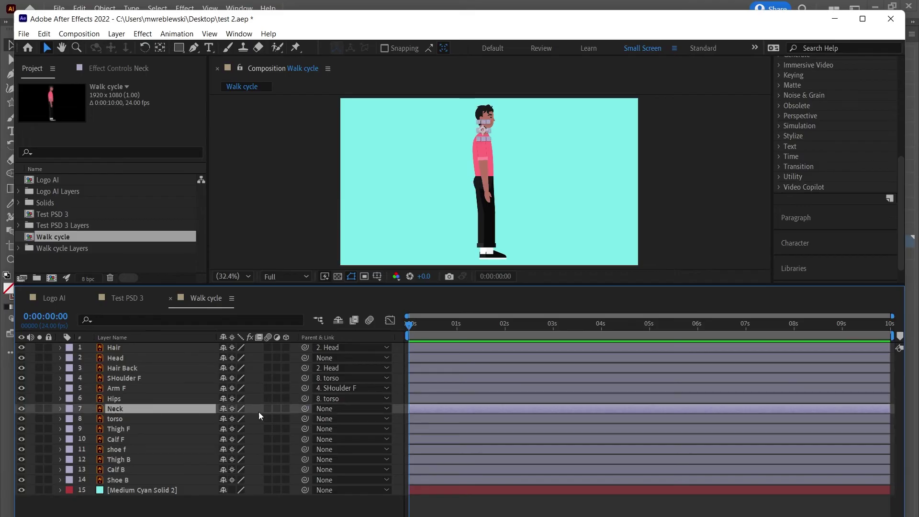
pyautogui.moveTo(306, 407); pyautogui.dragTo(134, 417)
pyautogui.click(124, 429)
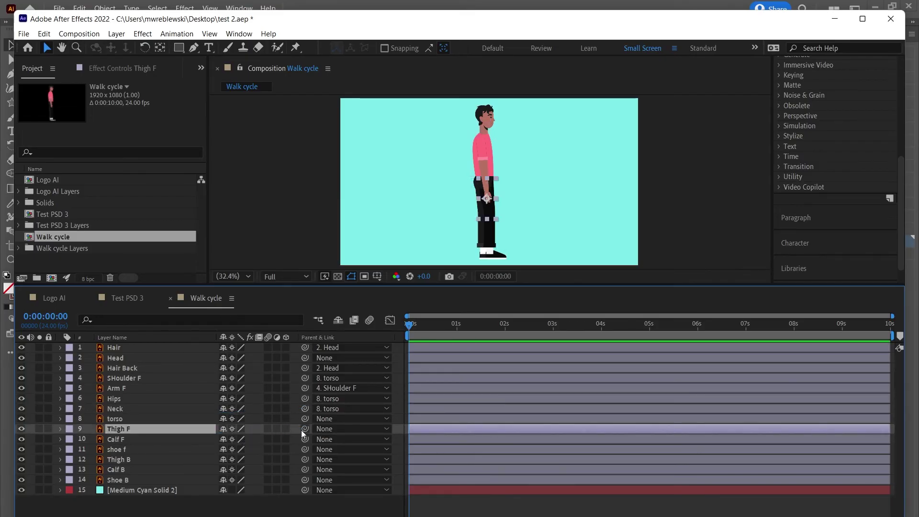
pyautogui.moveTo(306, 429); pyautogui.dragTo(118, 402)
# - Parent Calf F to Thigh F and shoe f to Calf F
pyautogui.click(118, 443)
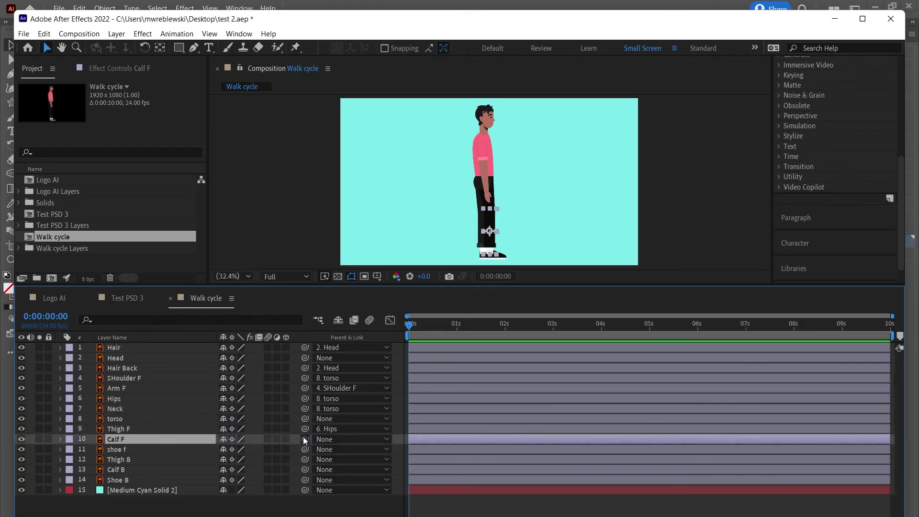
pyautogui.moveTo(305, 439); pyautogui.dragTo(127, 430)
pyautogui.click(129, 451)
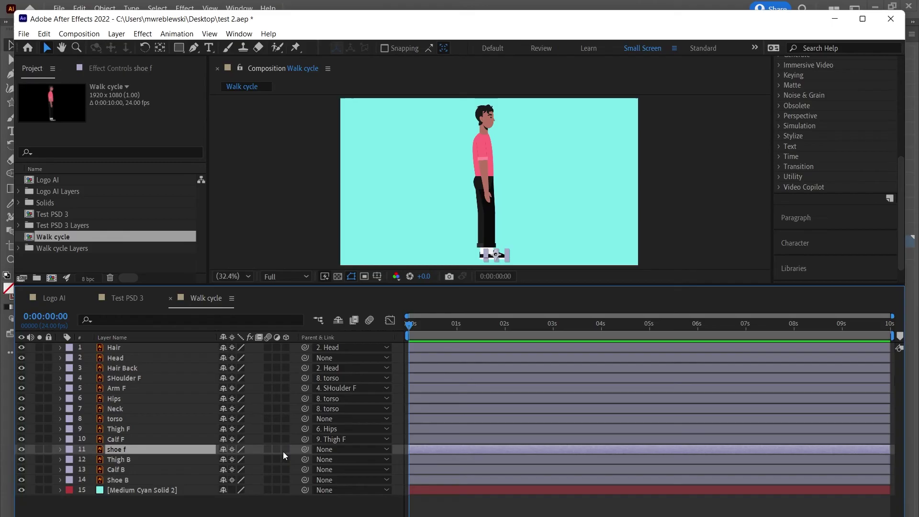
pyautogui.moveTo(305, 449); pyautogui.dragTo(142, 440)
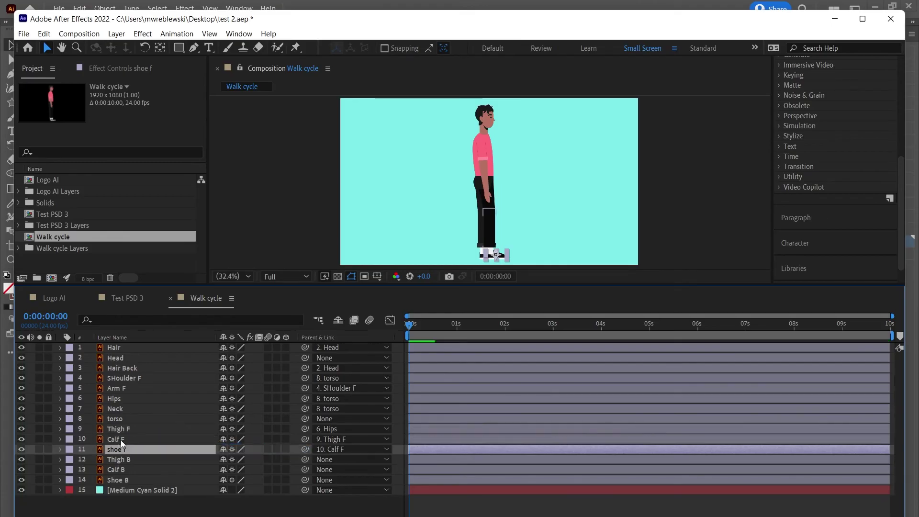
# - Parent Thigh B to torso, Calf B to Thigh B, and Shoe B to Calf B
pyautogui.click(122, 460)
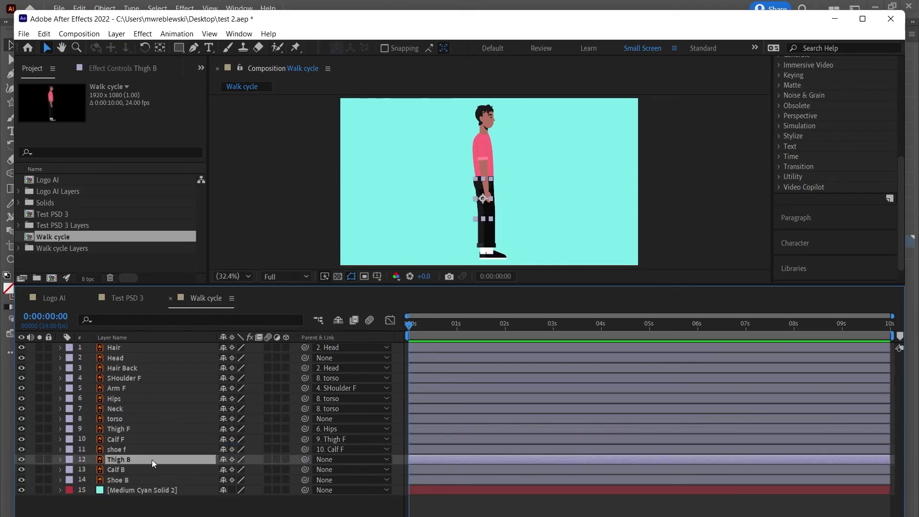
pyautogui.moveTo(305, 459); pyautogui.dragTo(118, 421)
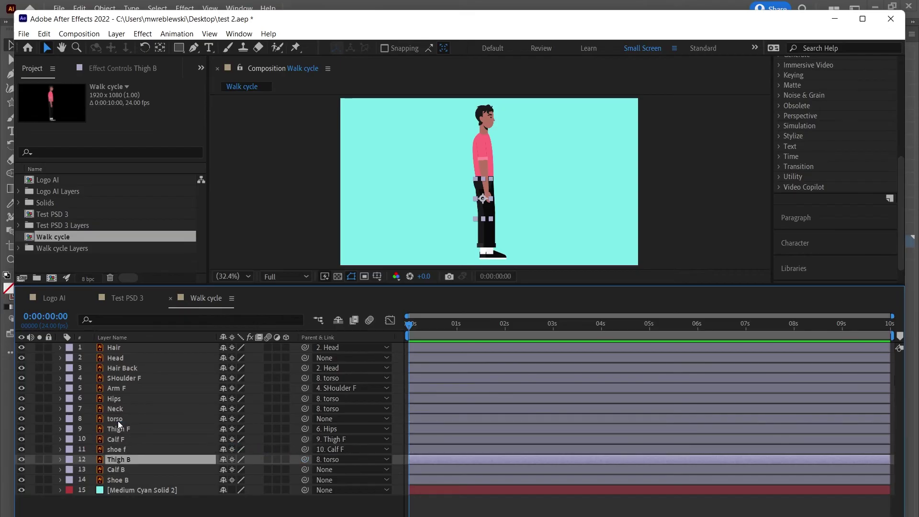
pyautogui.click(120, 469)
pyautogui.moveTo(305, 469); pyautogui.dragTo(124, 458)
pyautogui.click(117, 481)
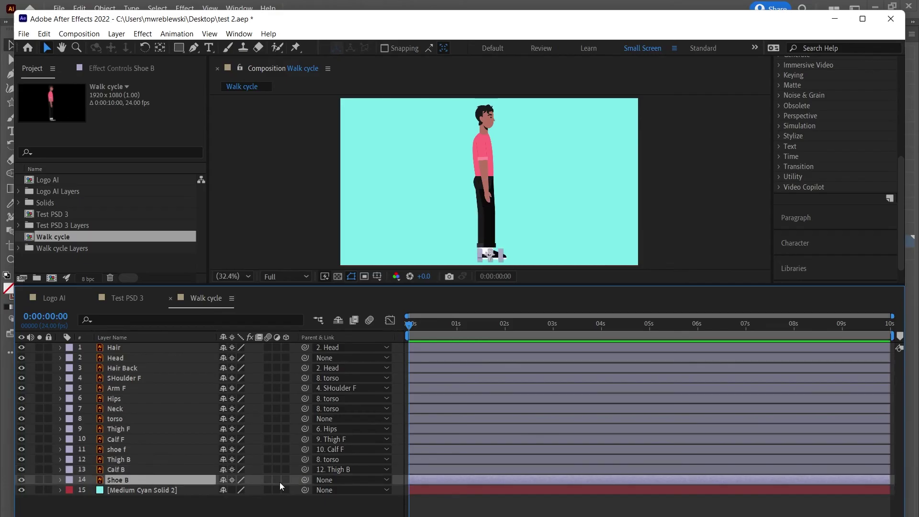
pyautogui.moveTo(305, 480); pyautogui.dragTo(144, 471)
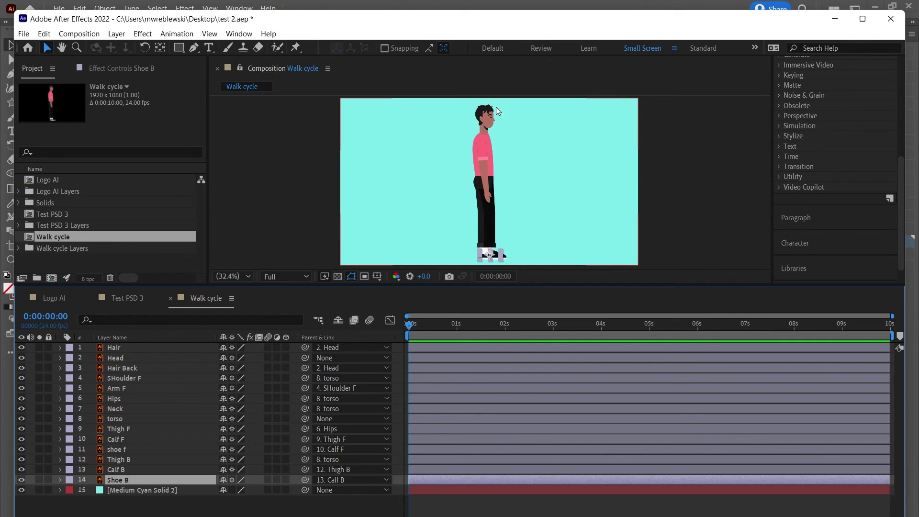
pyautogui.click(167, 511)
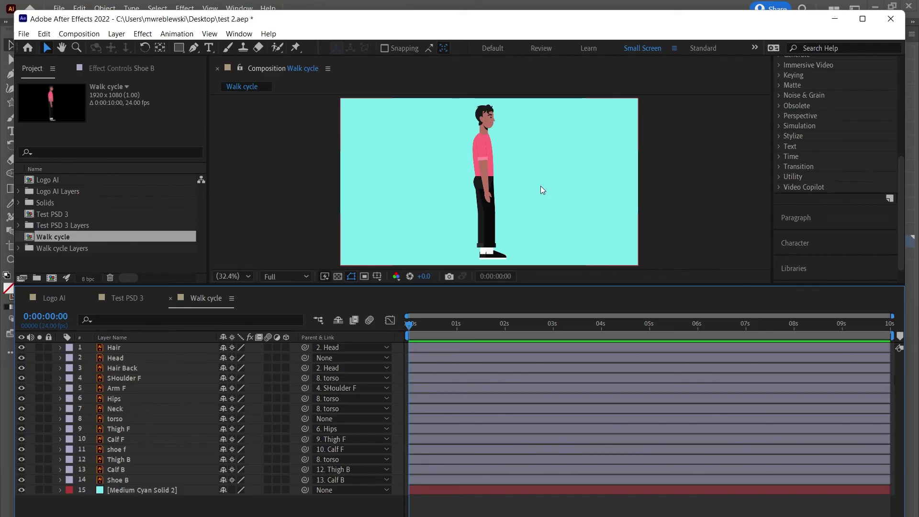
# - Save test 2.aep and purge all memory and the 10.8 GB disk cache
pyautogui.hotkey('ctrl', 's')
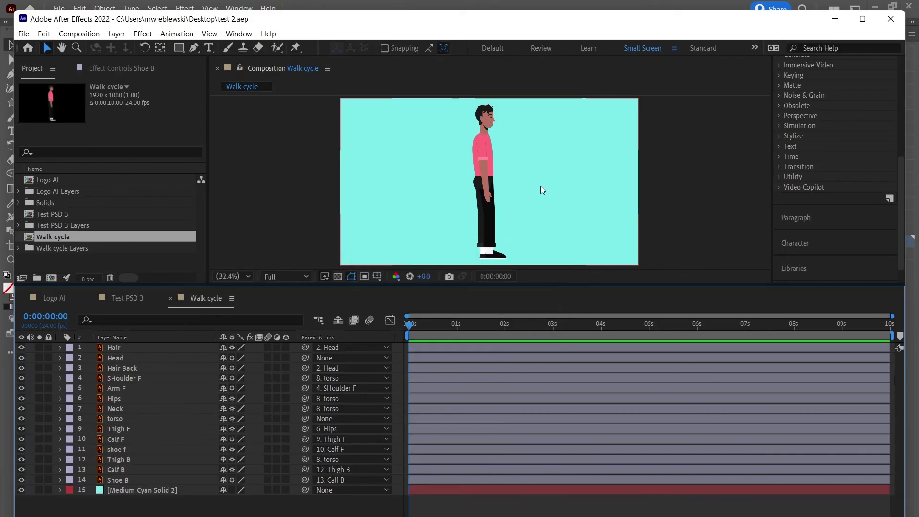
pyautogui.click(45, 34)
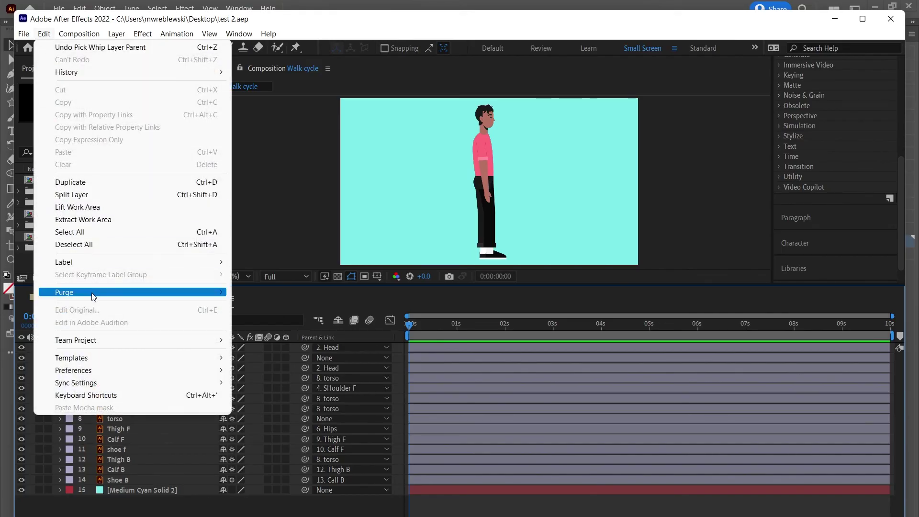
pyautogui.moveTo(103, 295)
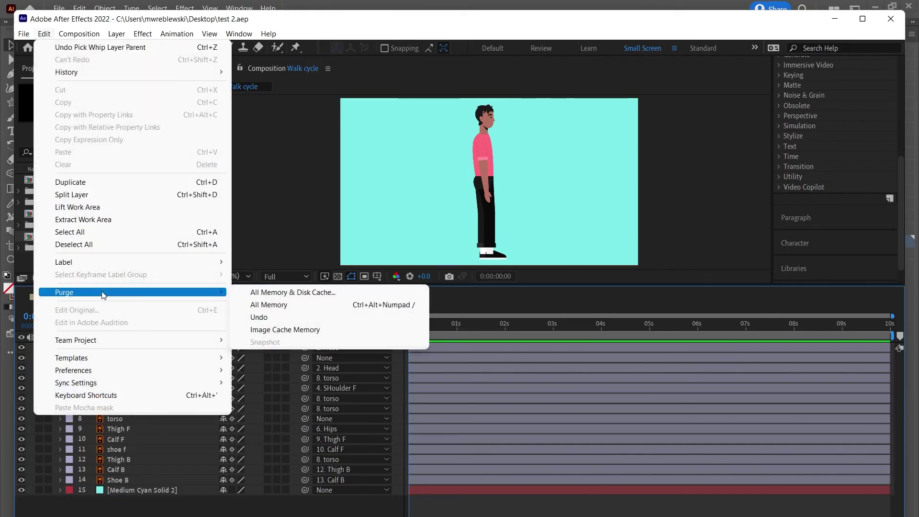
pyautogui.click(280, 297)
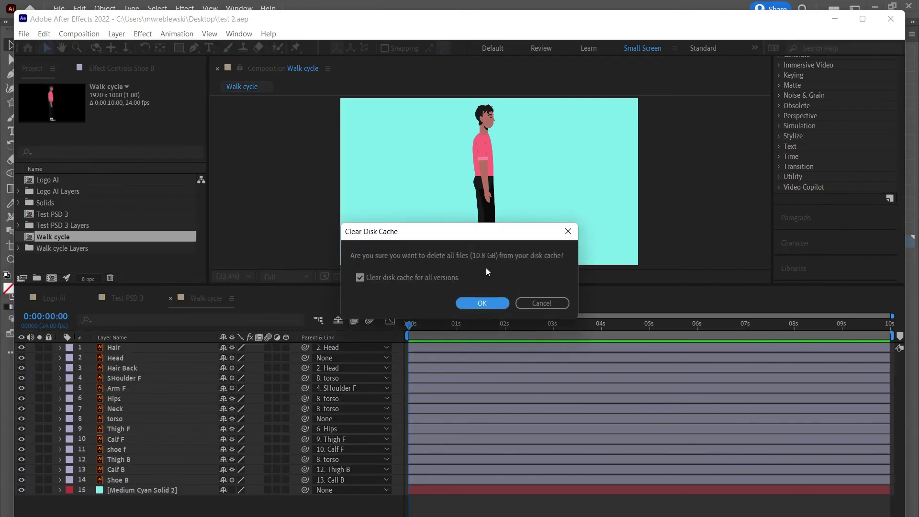
pyautogui.click(482, 302)
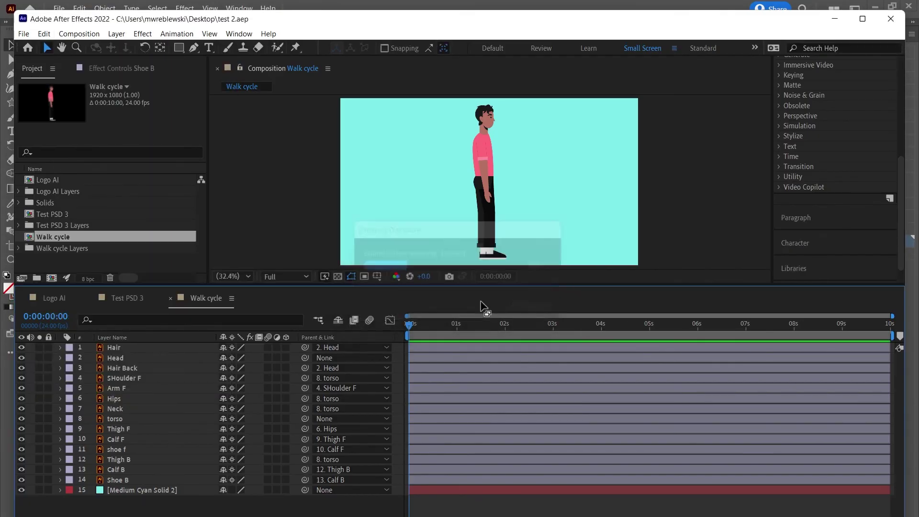